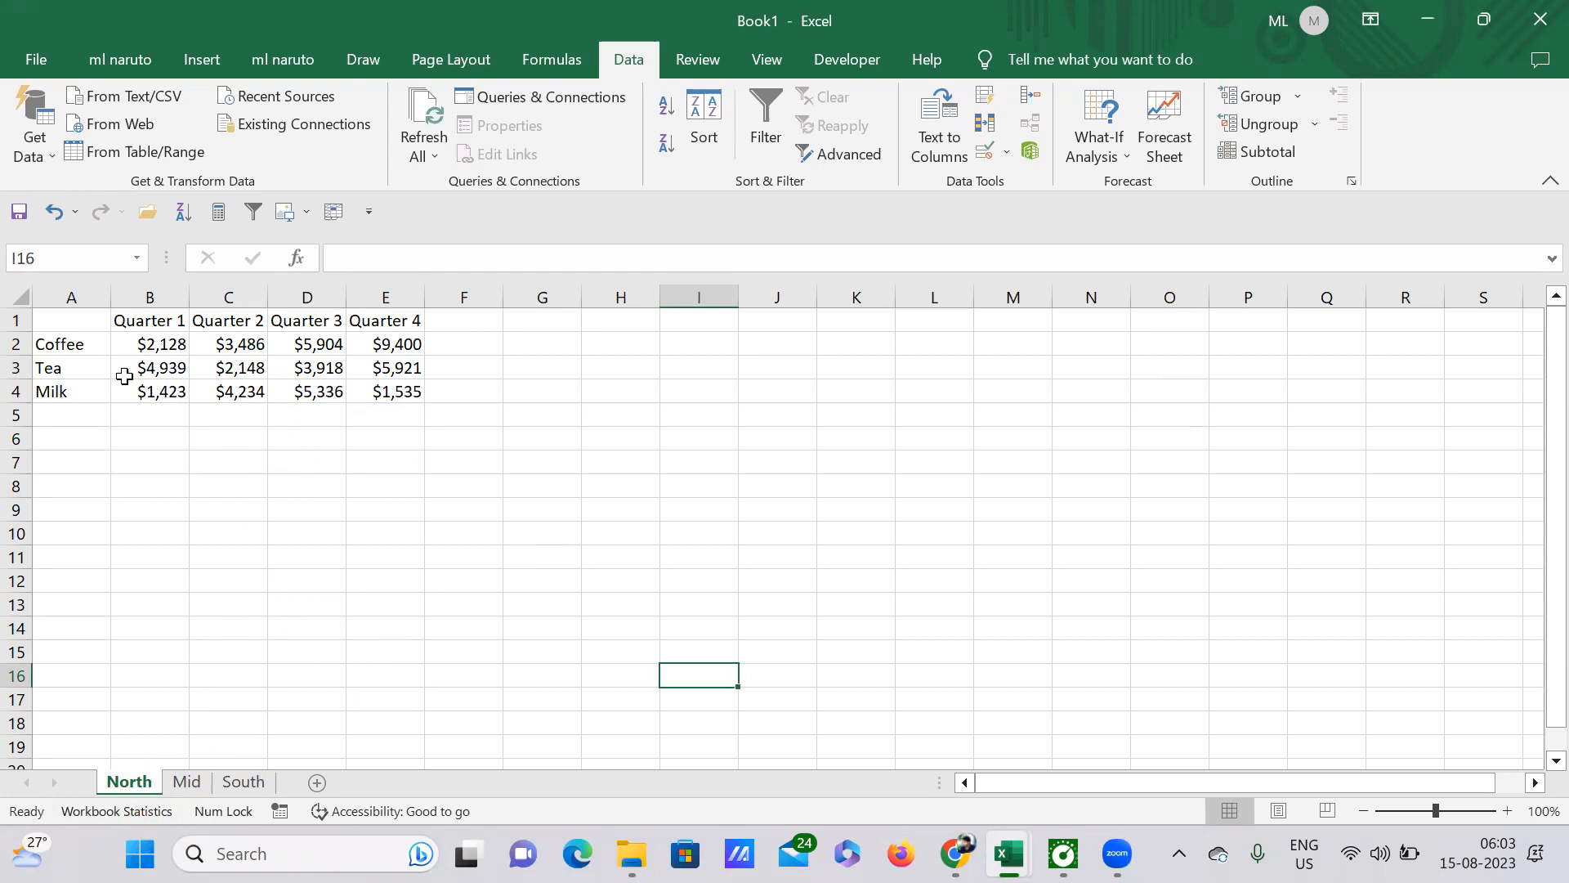
Examine the quarterly sales tables on the North, Mid and South sheets, including the Quarter 4 Tea value in E3
drag(78, 326, 403, 396)
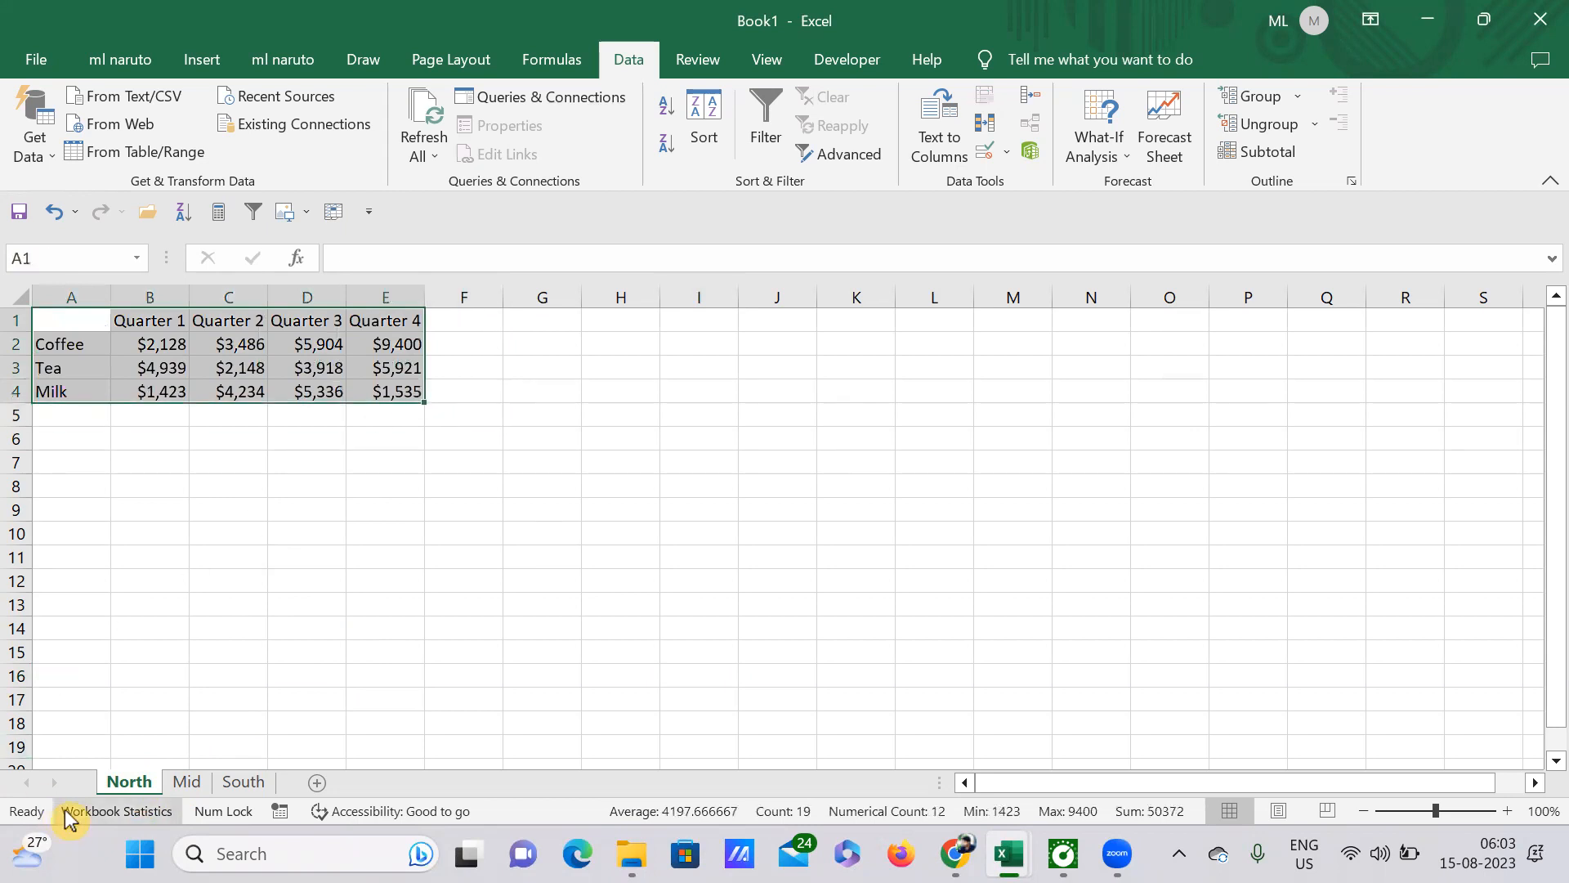
click(186, 783)
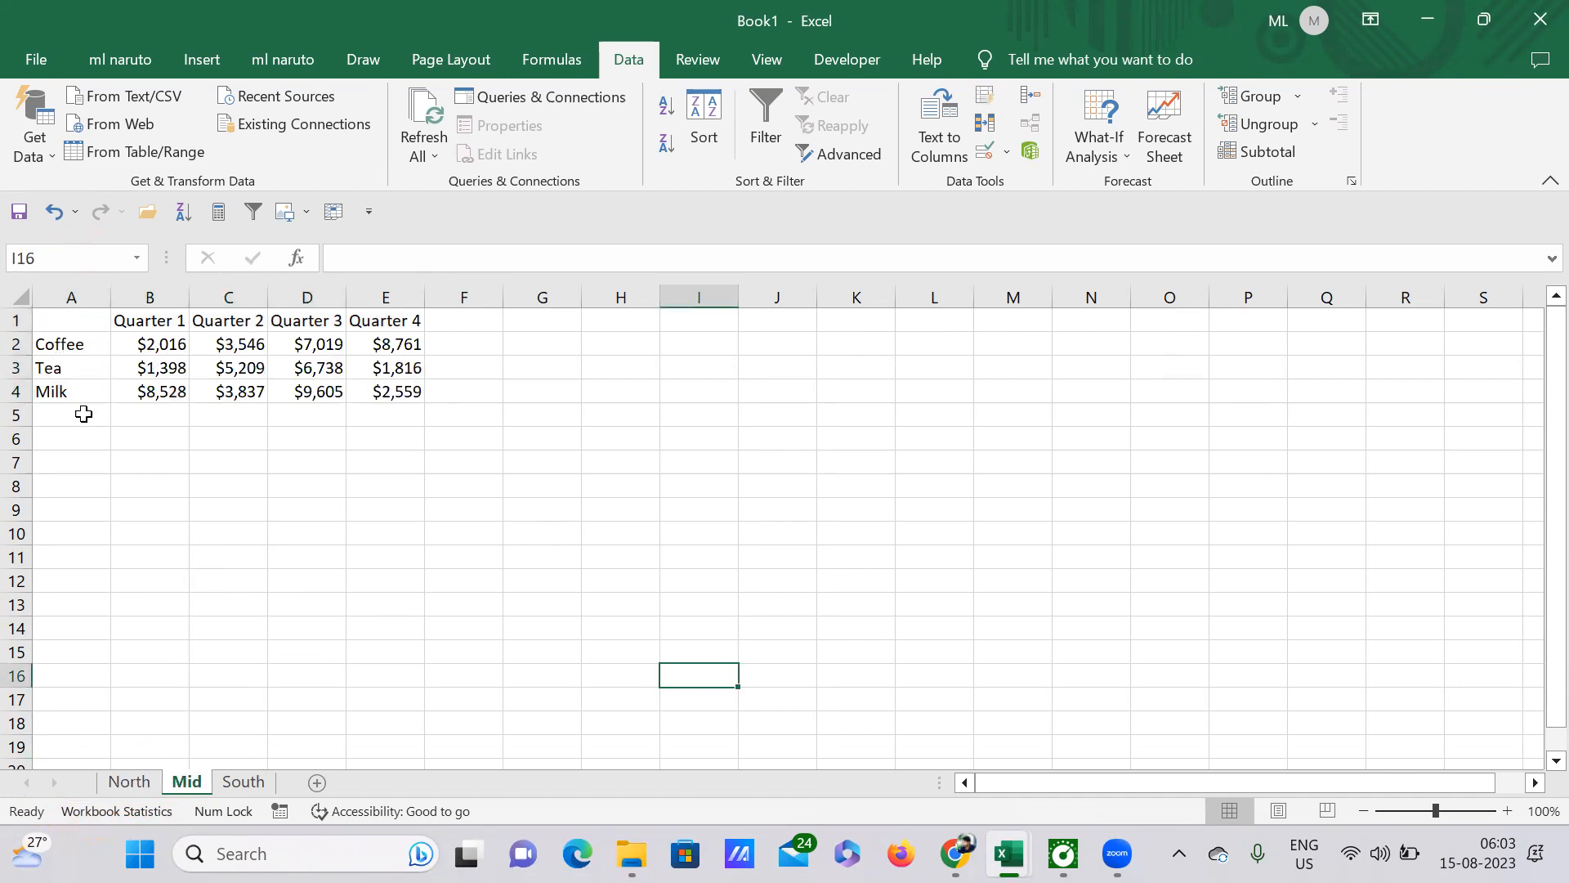
click(246, 786)
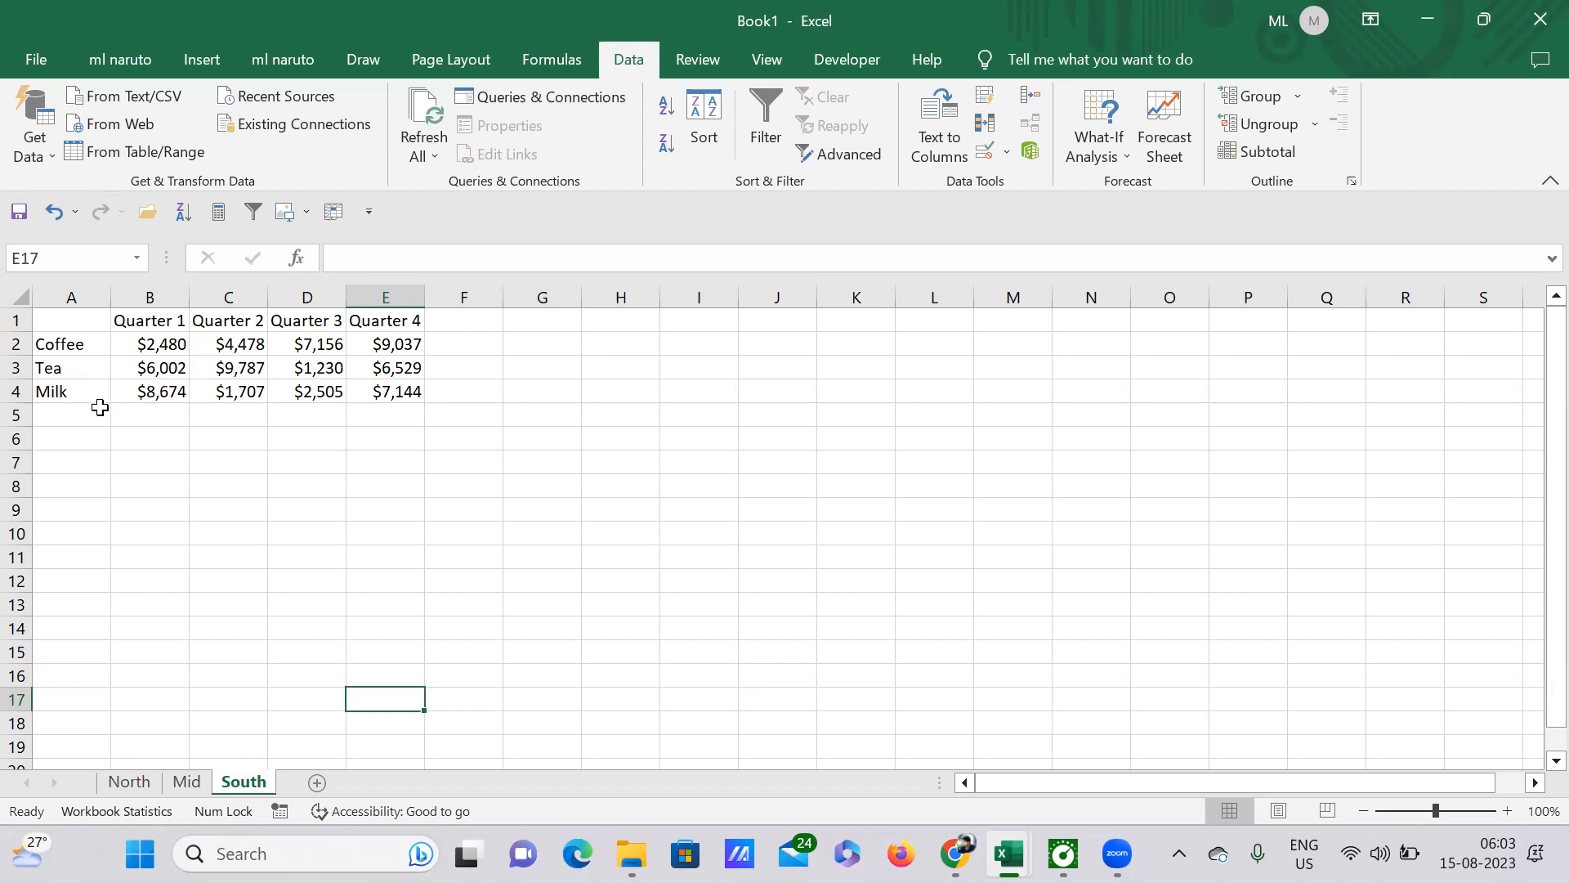
click(265, 792)
click(402, 368)
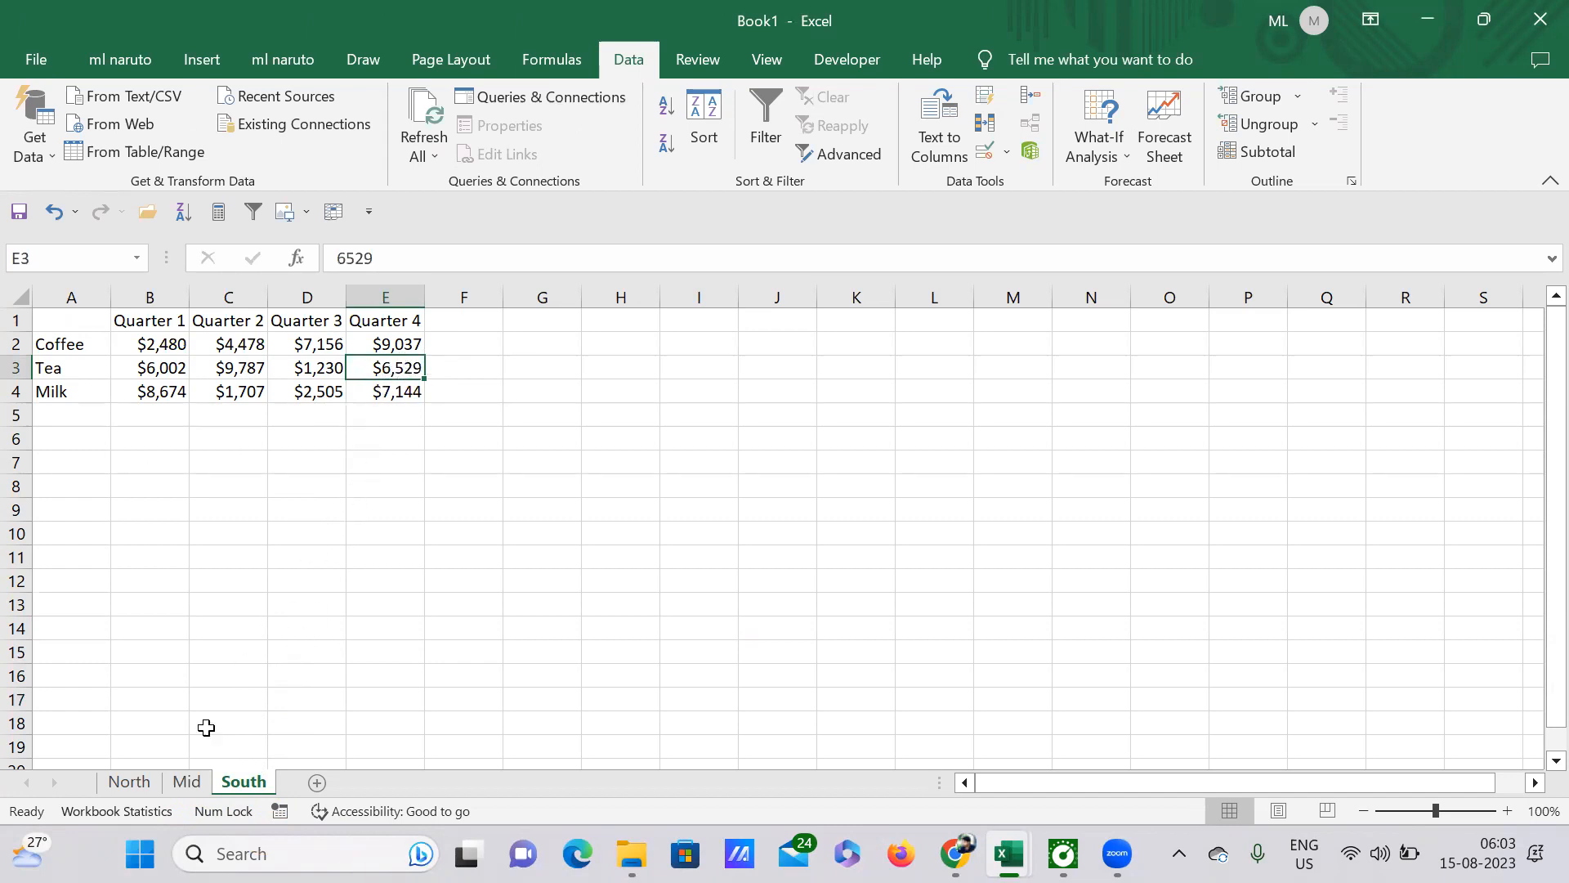
click(180, 782)
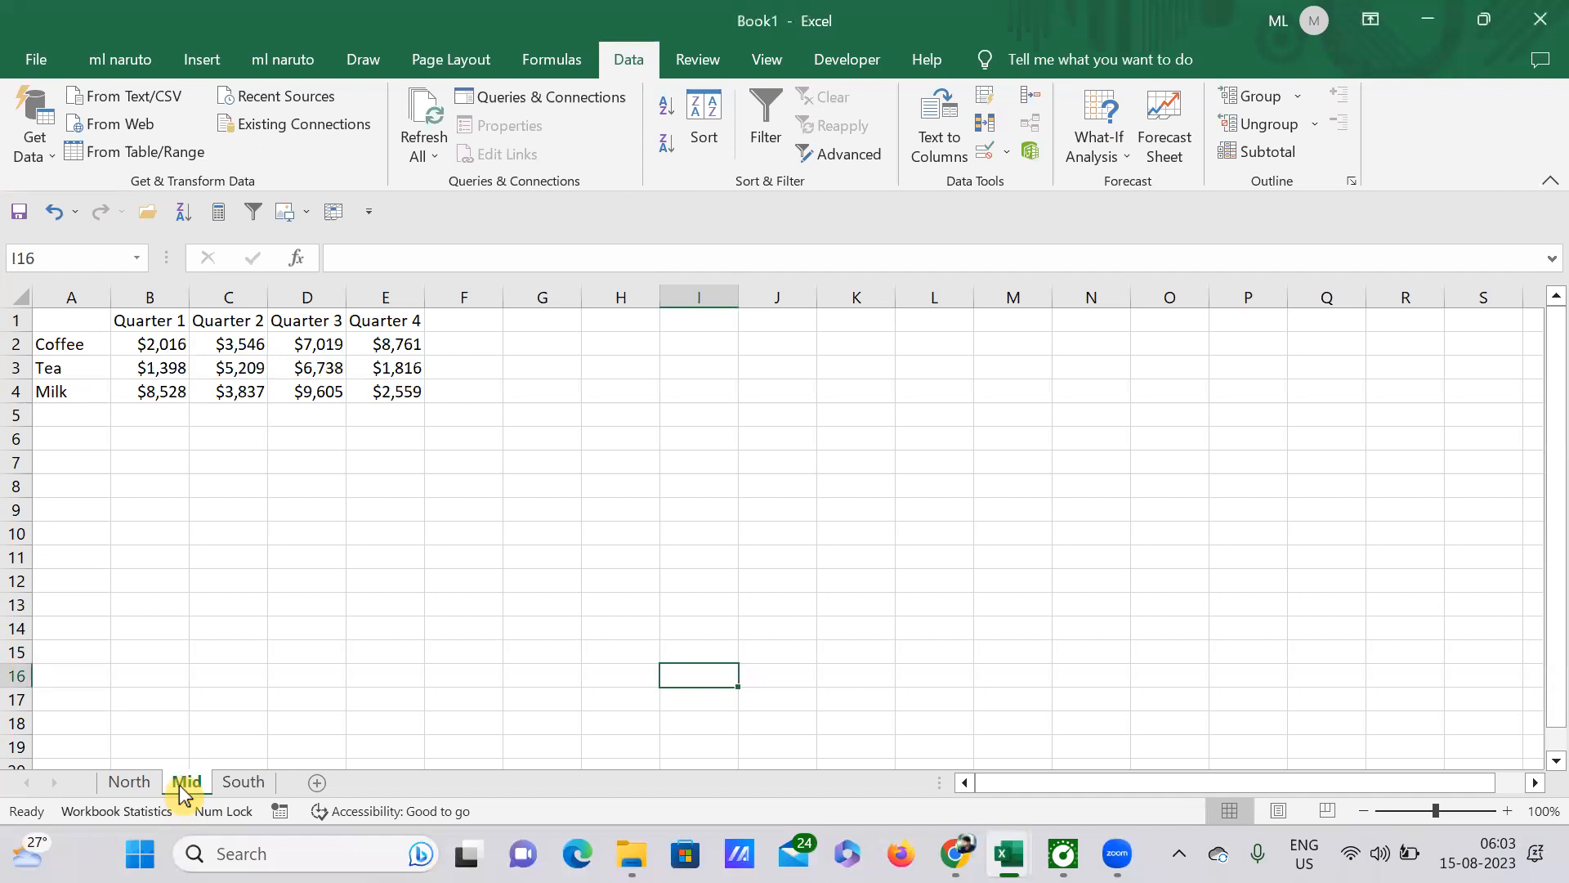
click(398, 368)
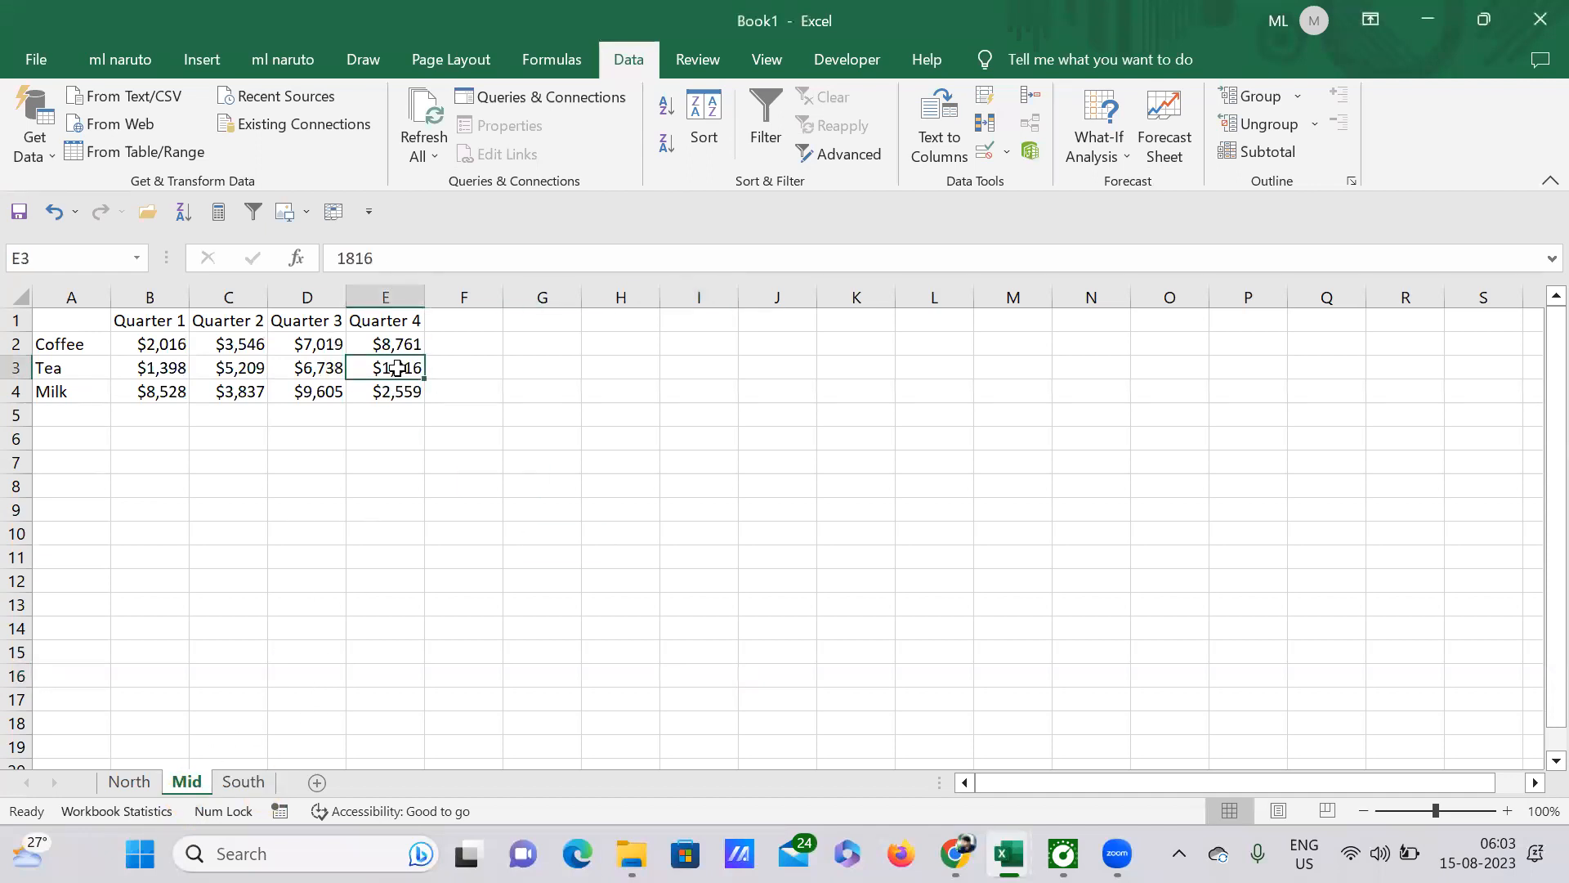
click(241, 783)
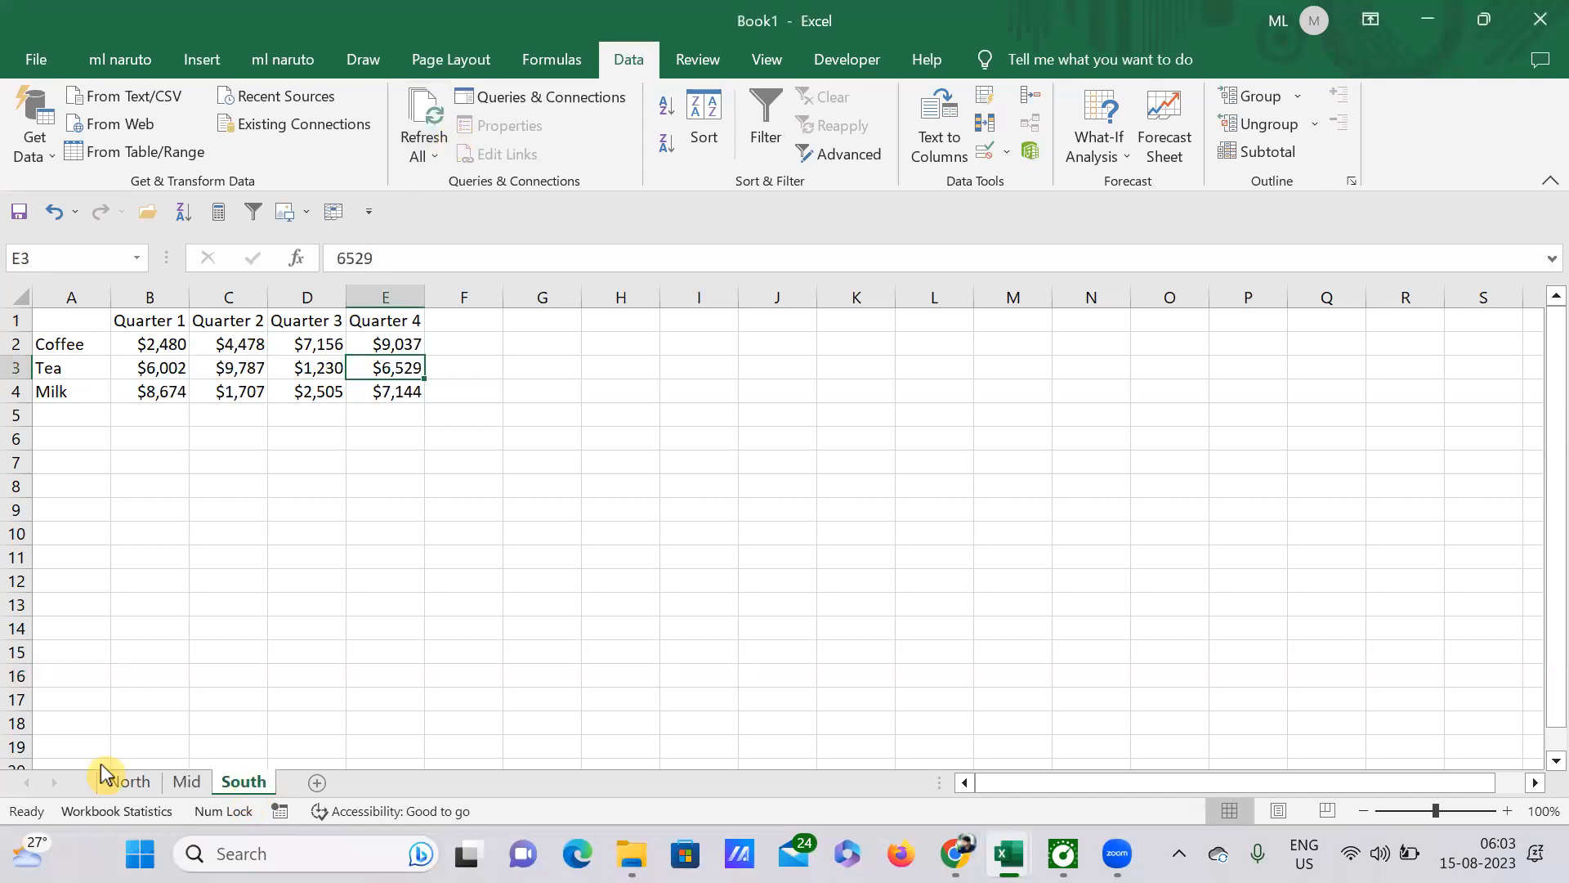
click(128, 782)
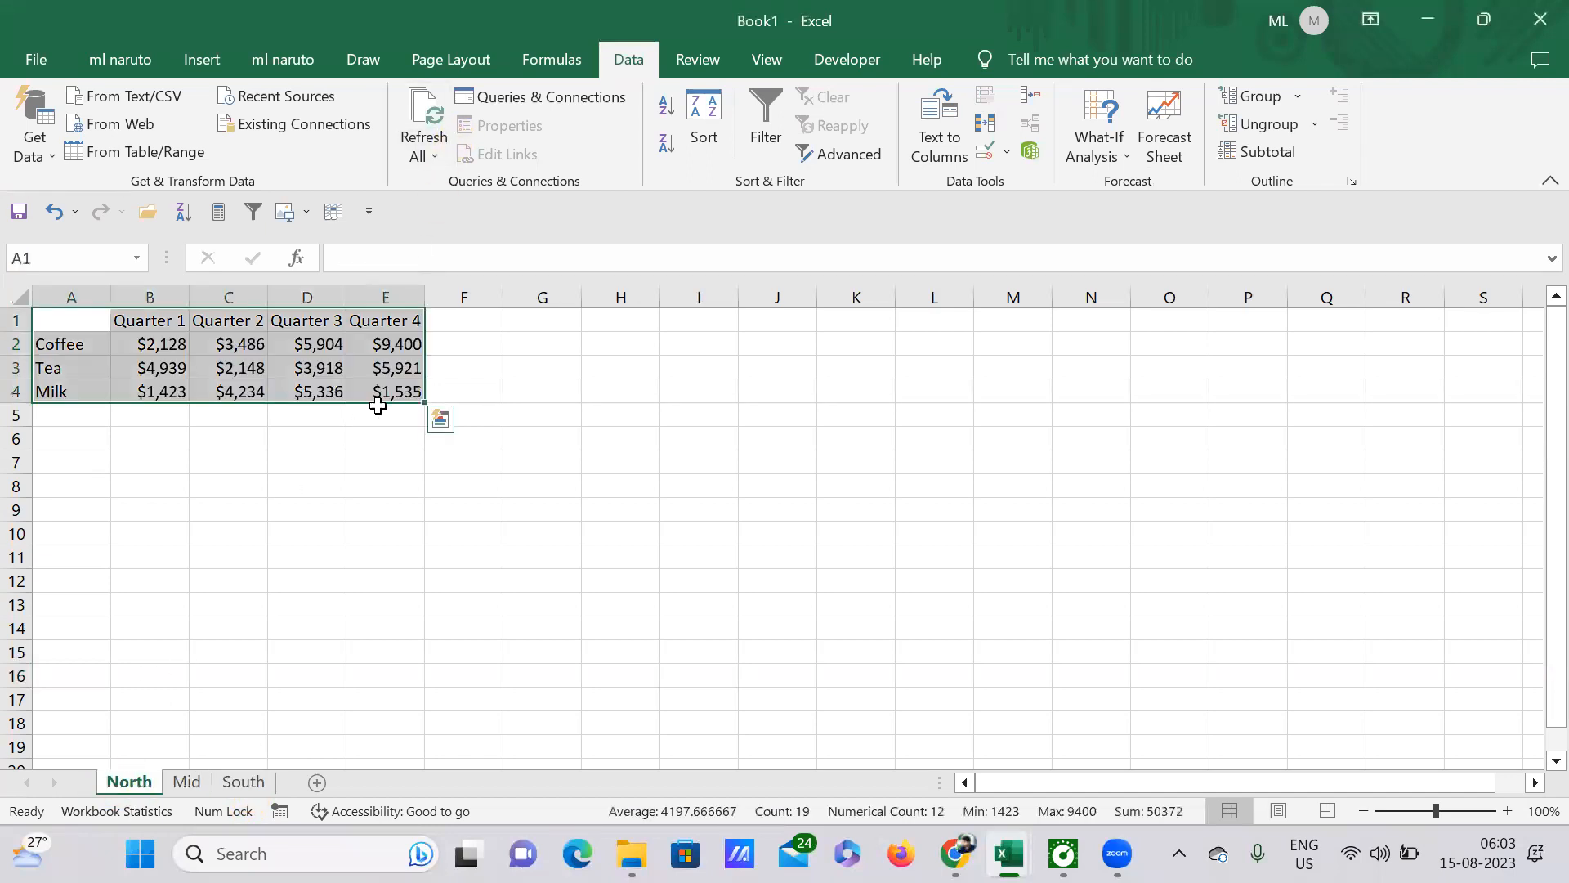
Group the North, Mid and South sheets, set the Quarter 4 Tea value in E3 to 0, and check E3 on each sheet
click(400, 368)
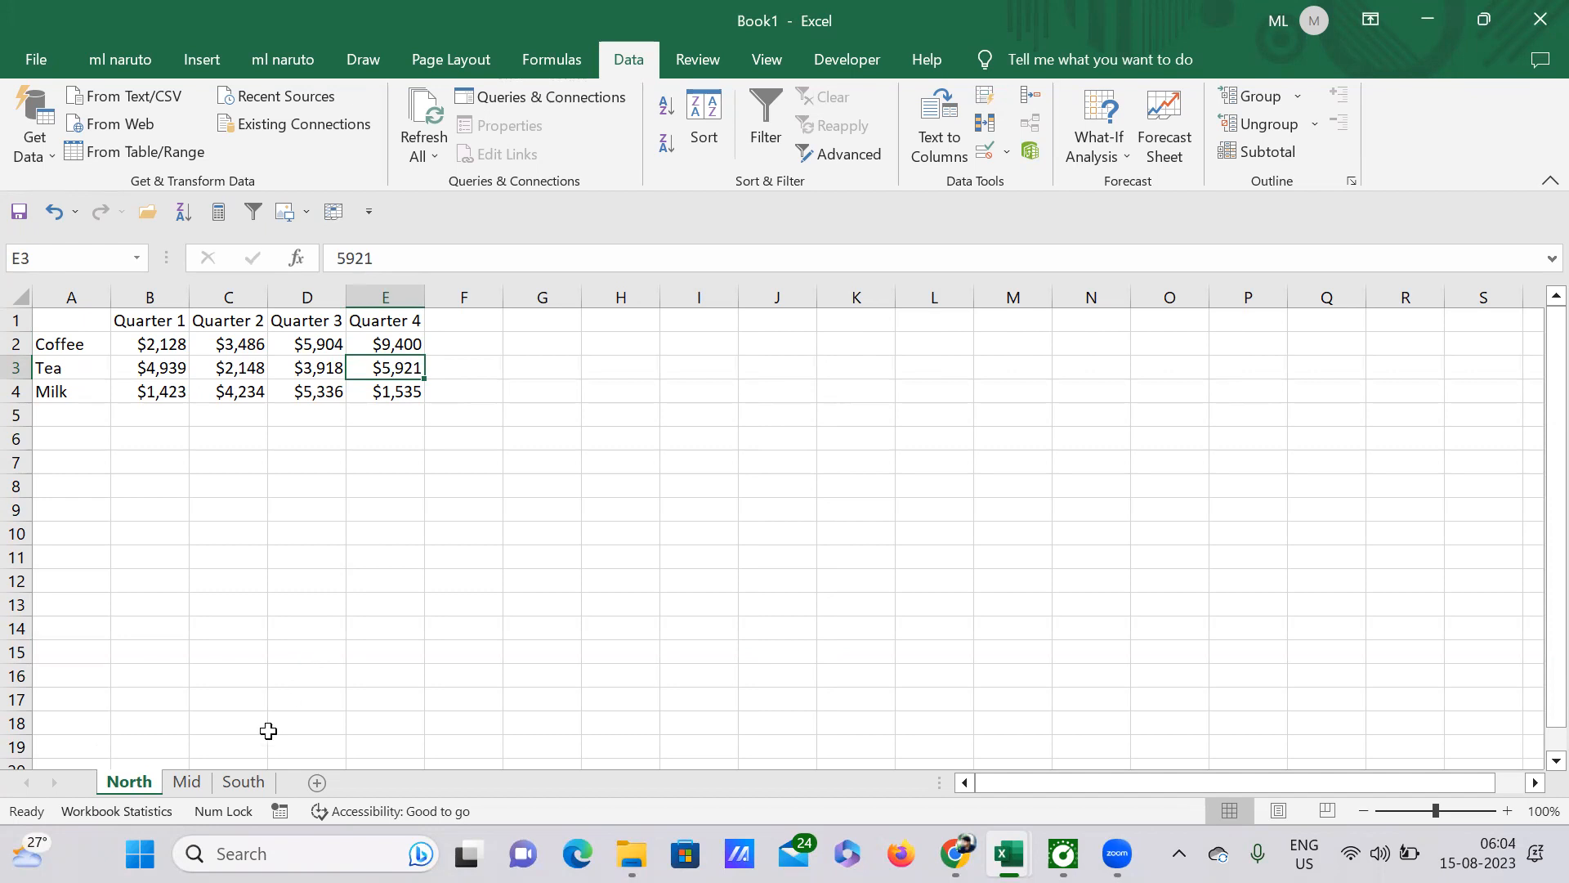
ctrl+click(187, 782)
ctrl+click(254, 784)
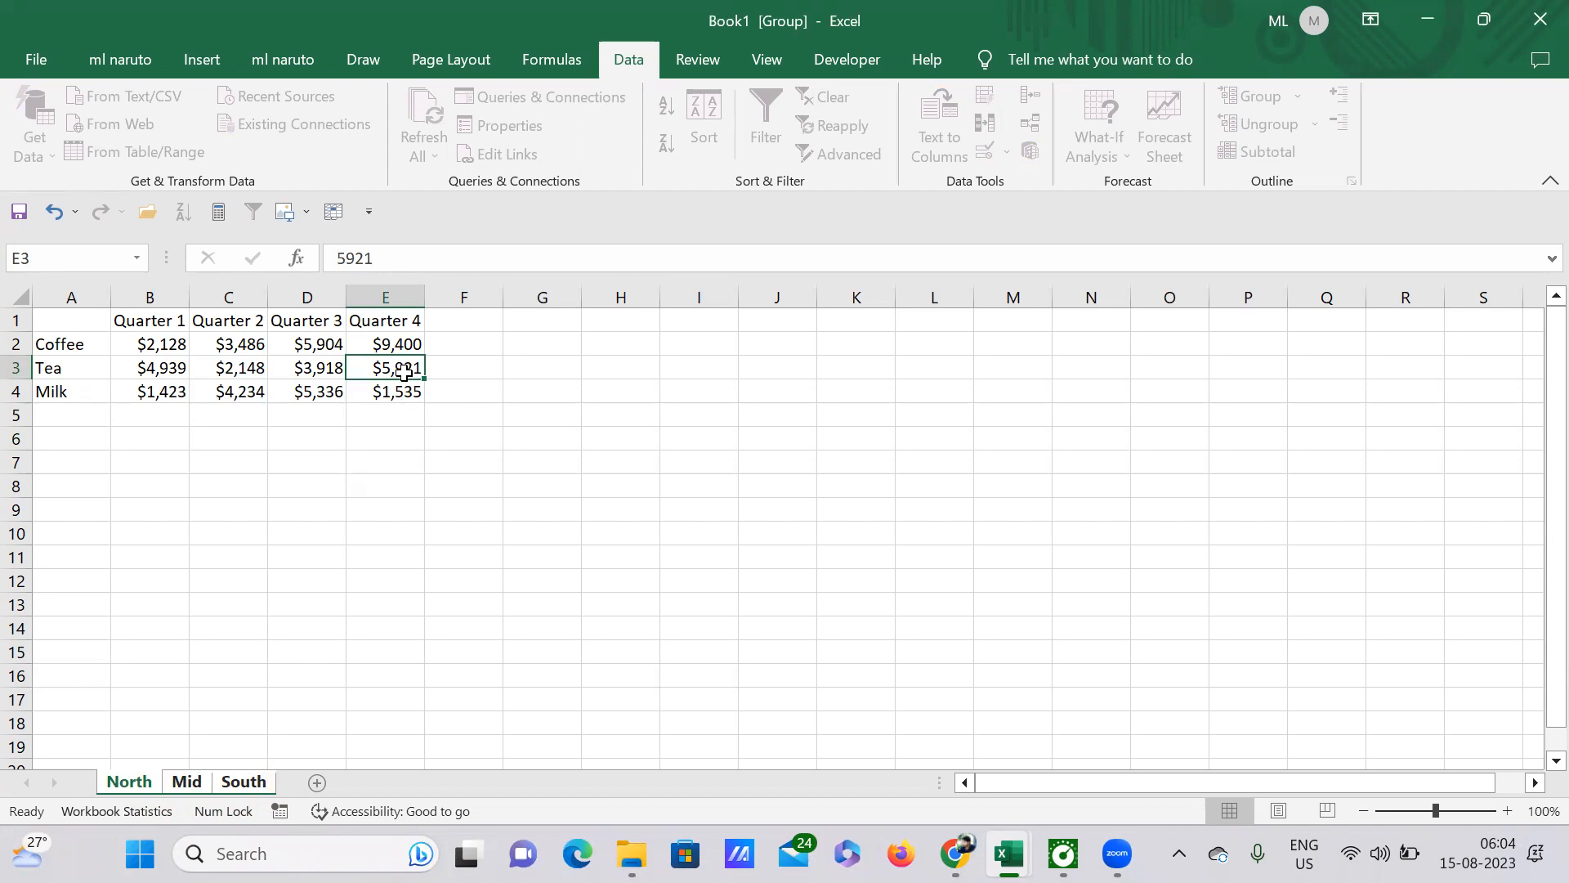
text(0)
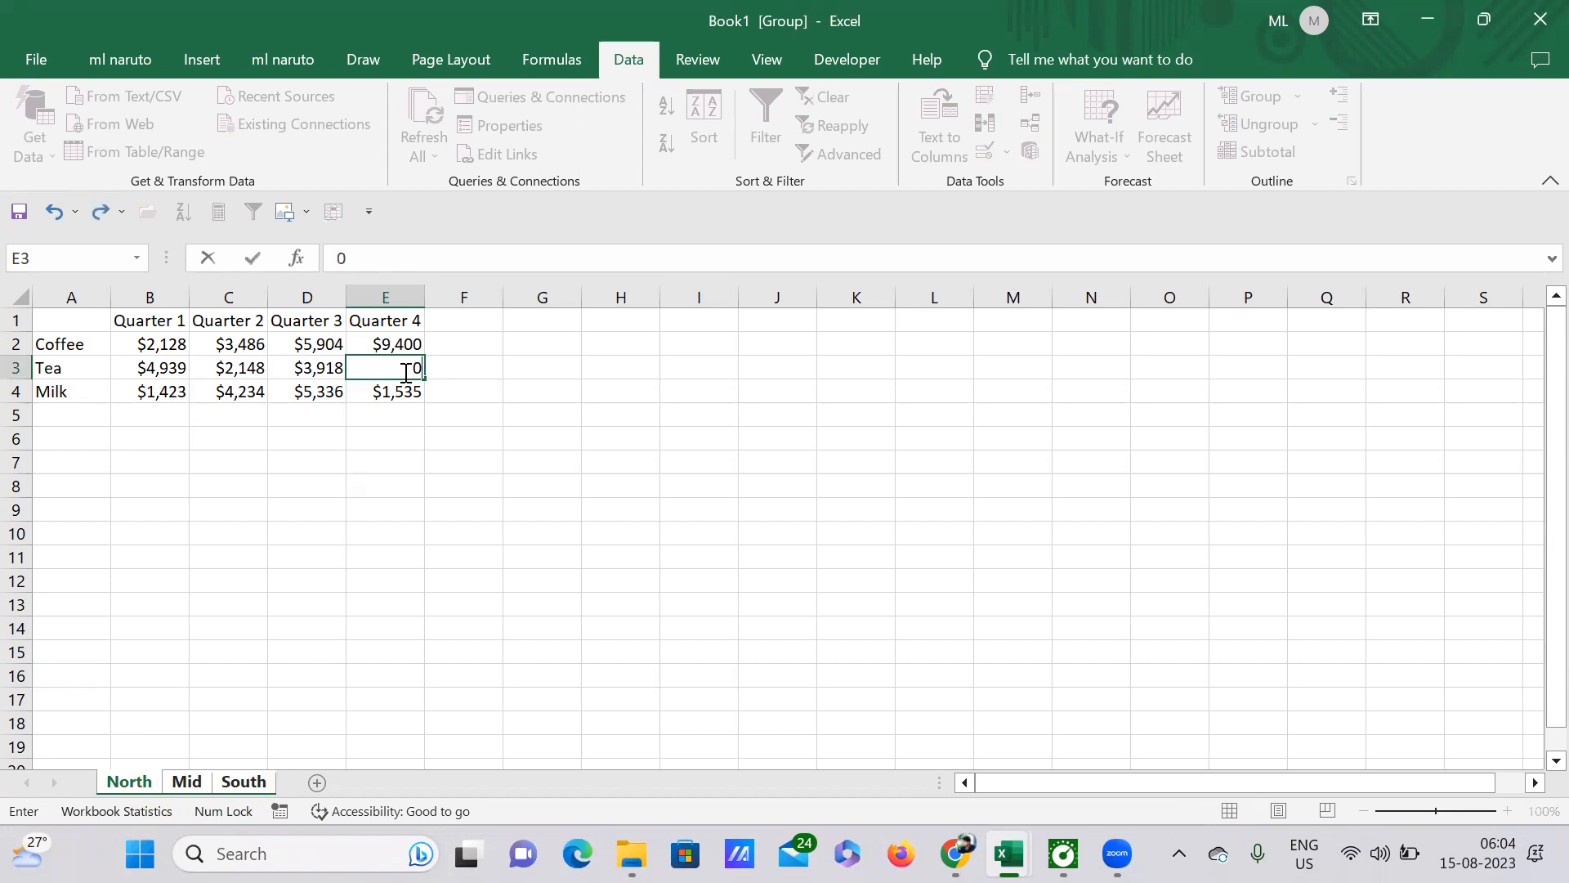
key(Return)
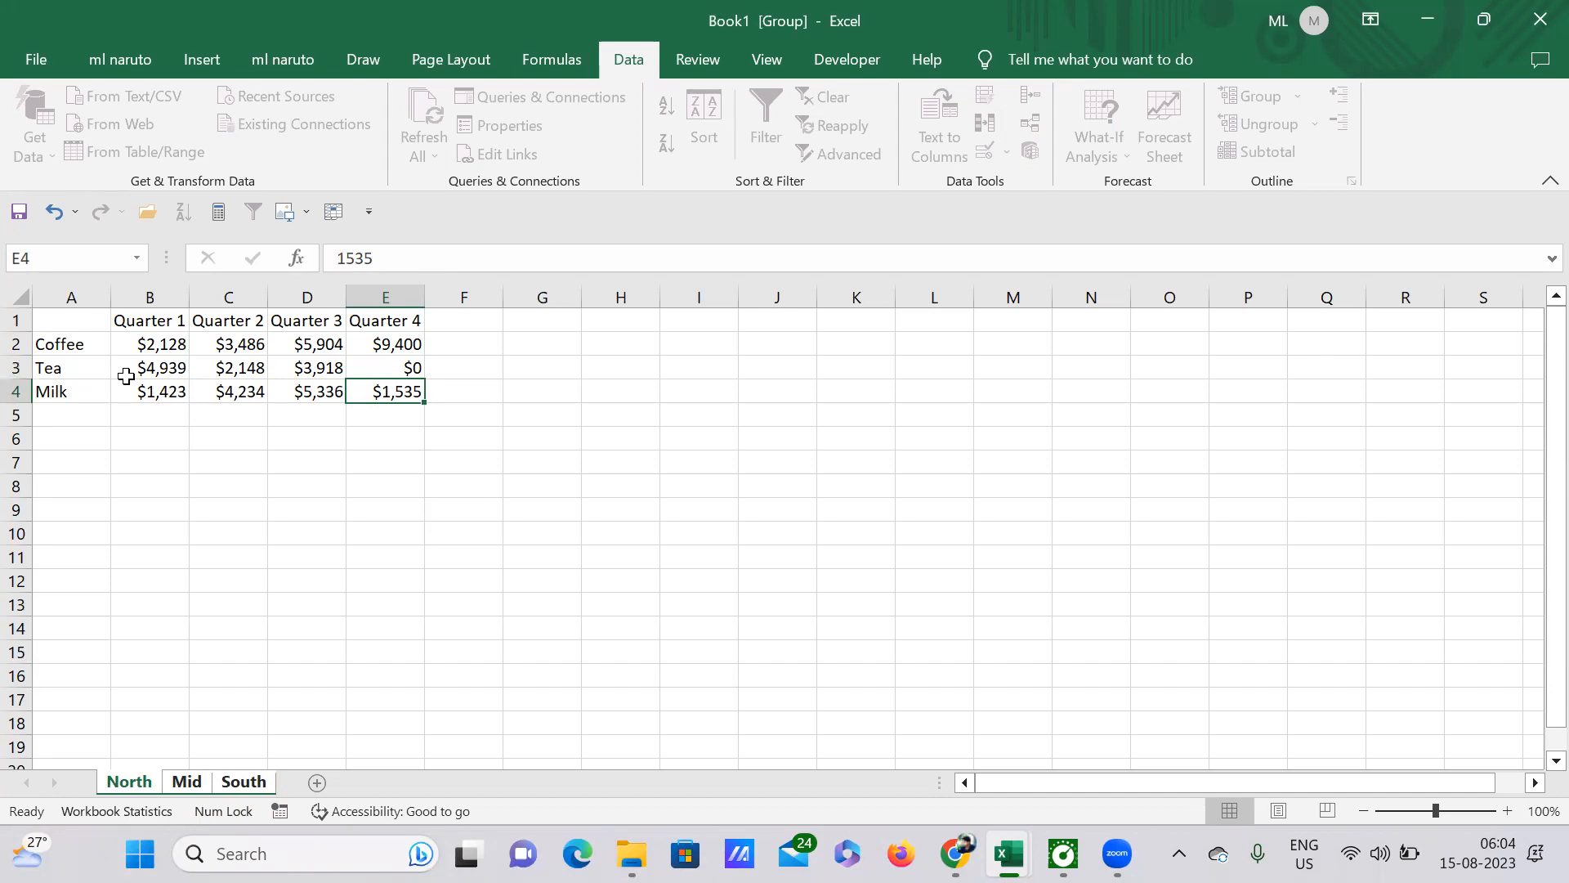
click(409, 367)
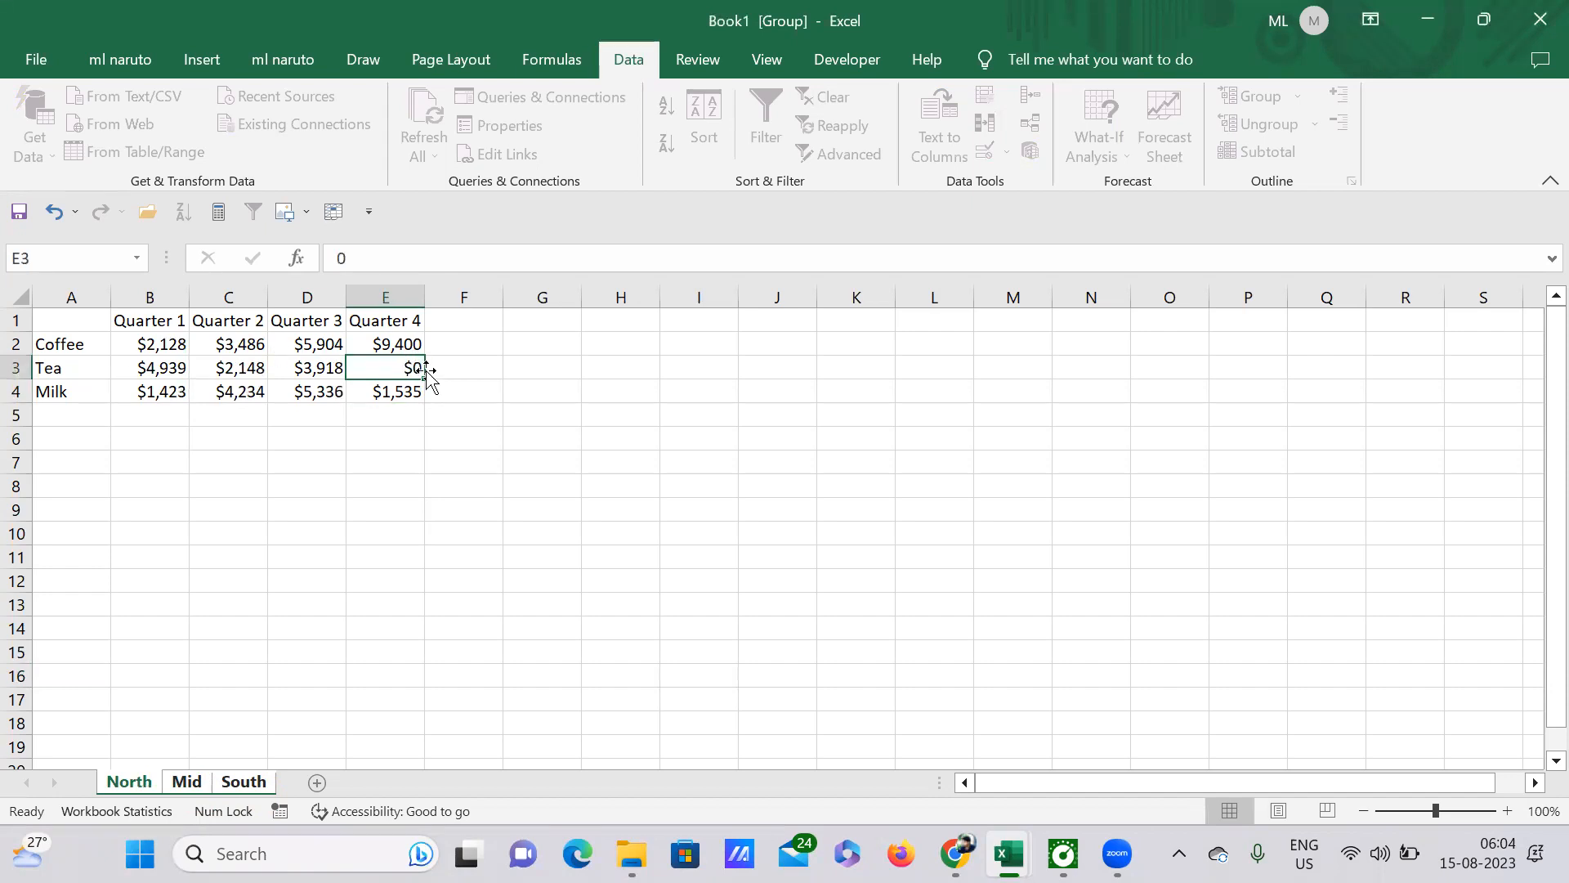
click(187, 781)
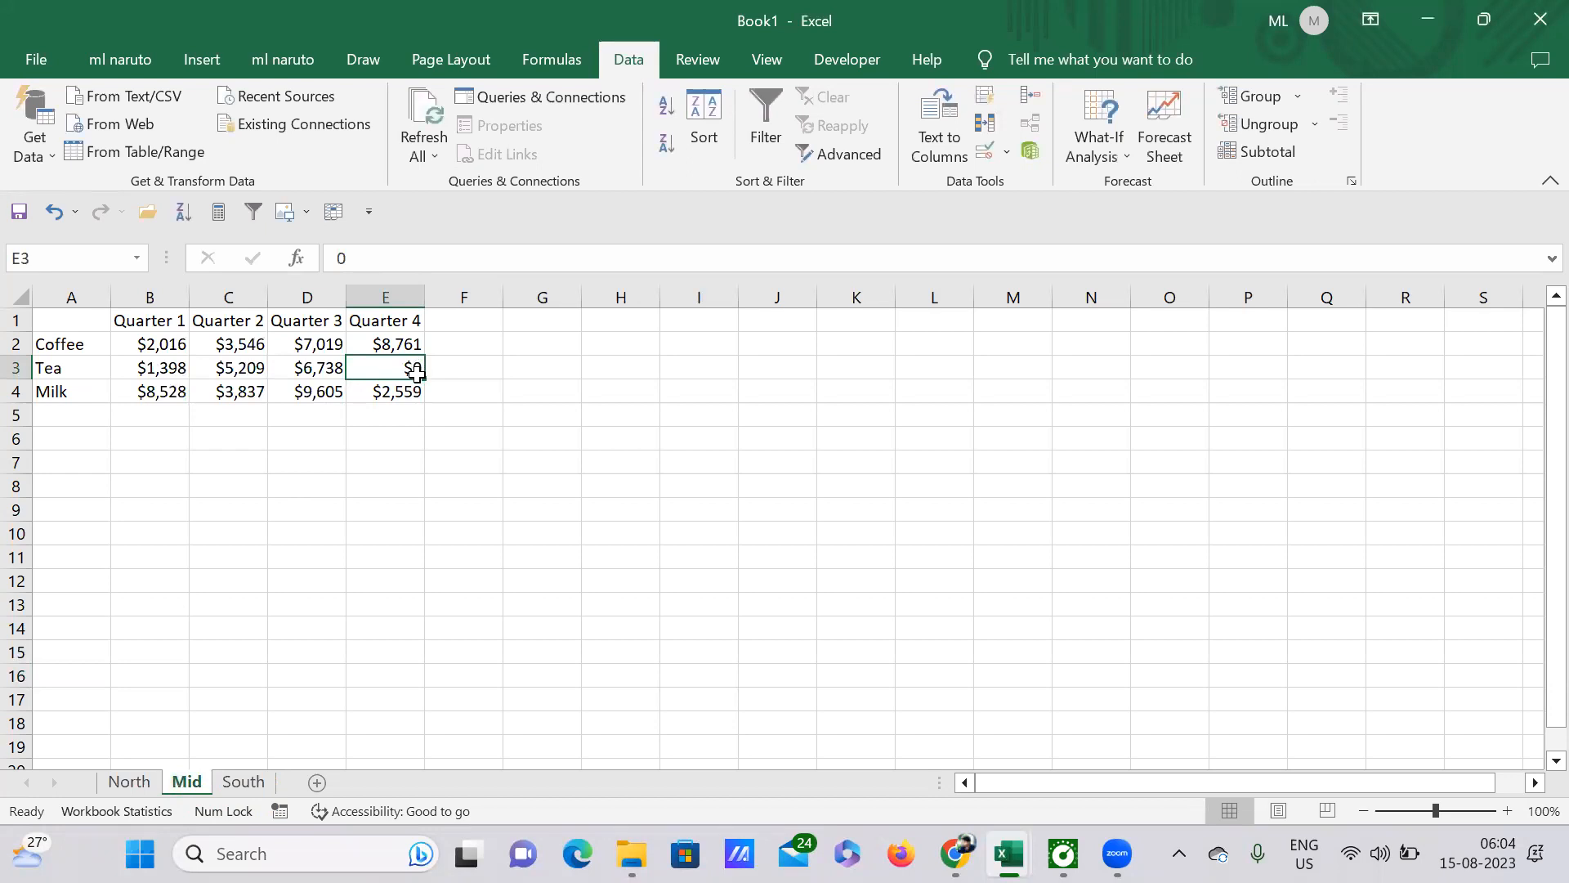
click(242, 784)
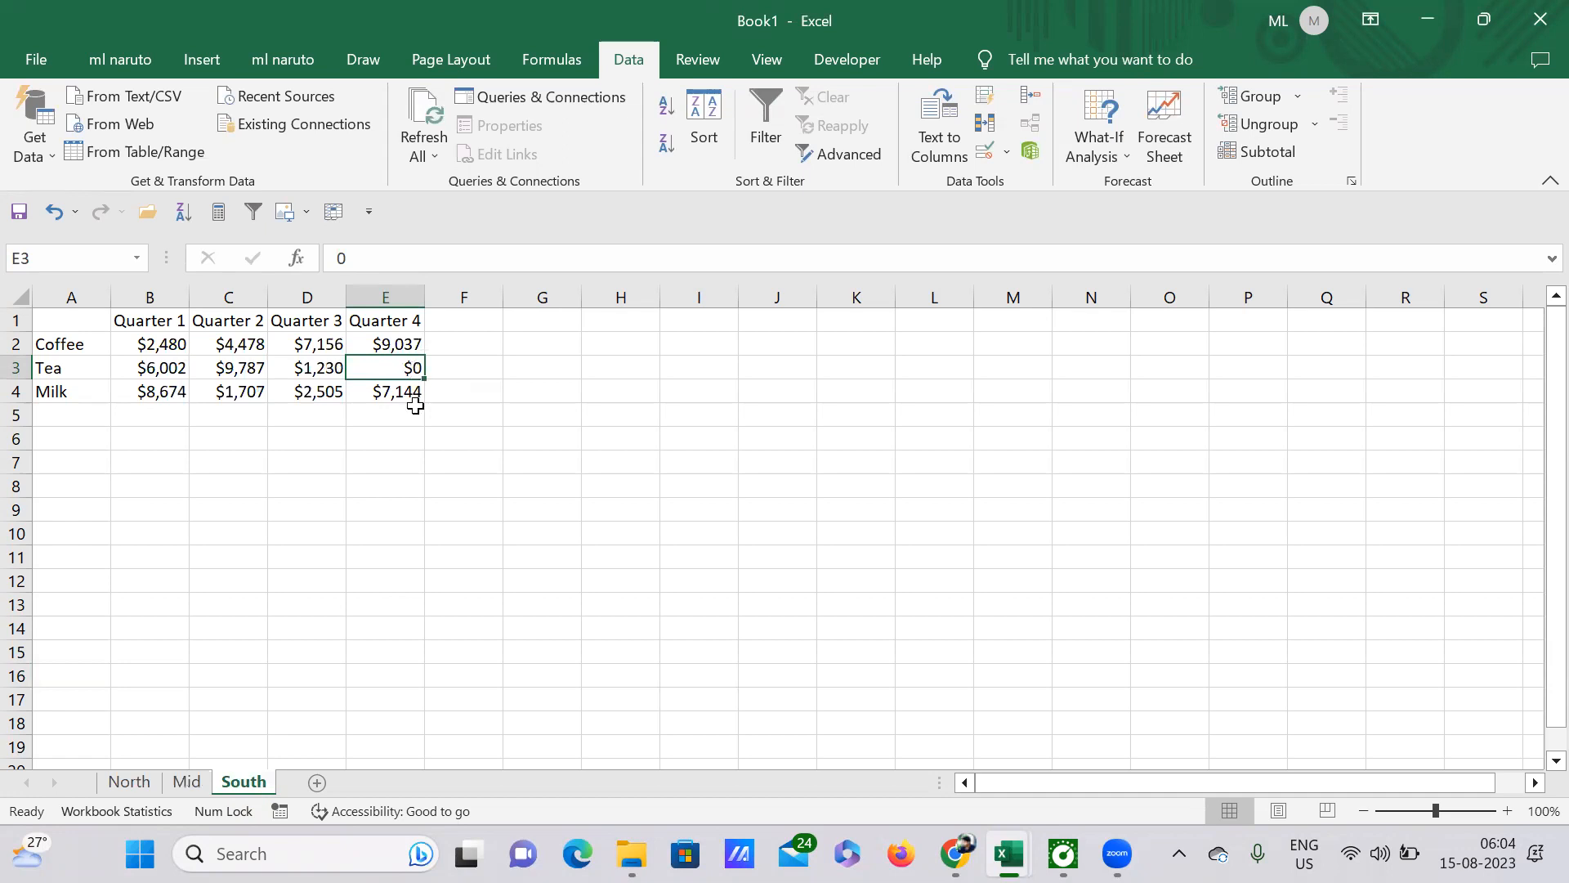
click(143, 789)
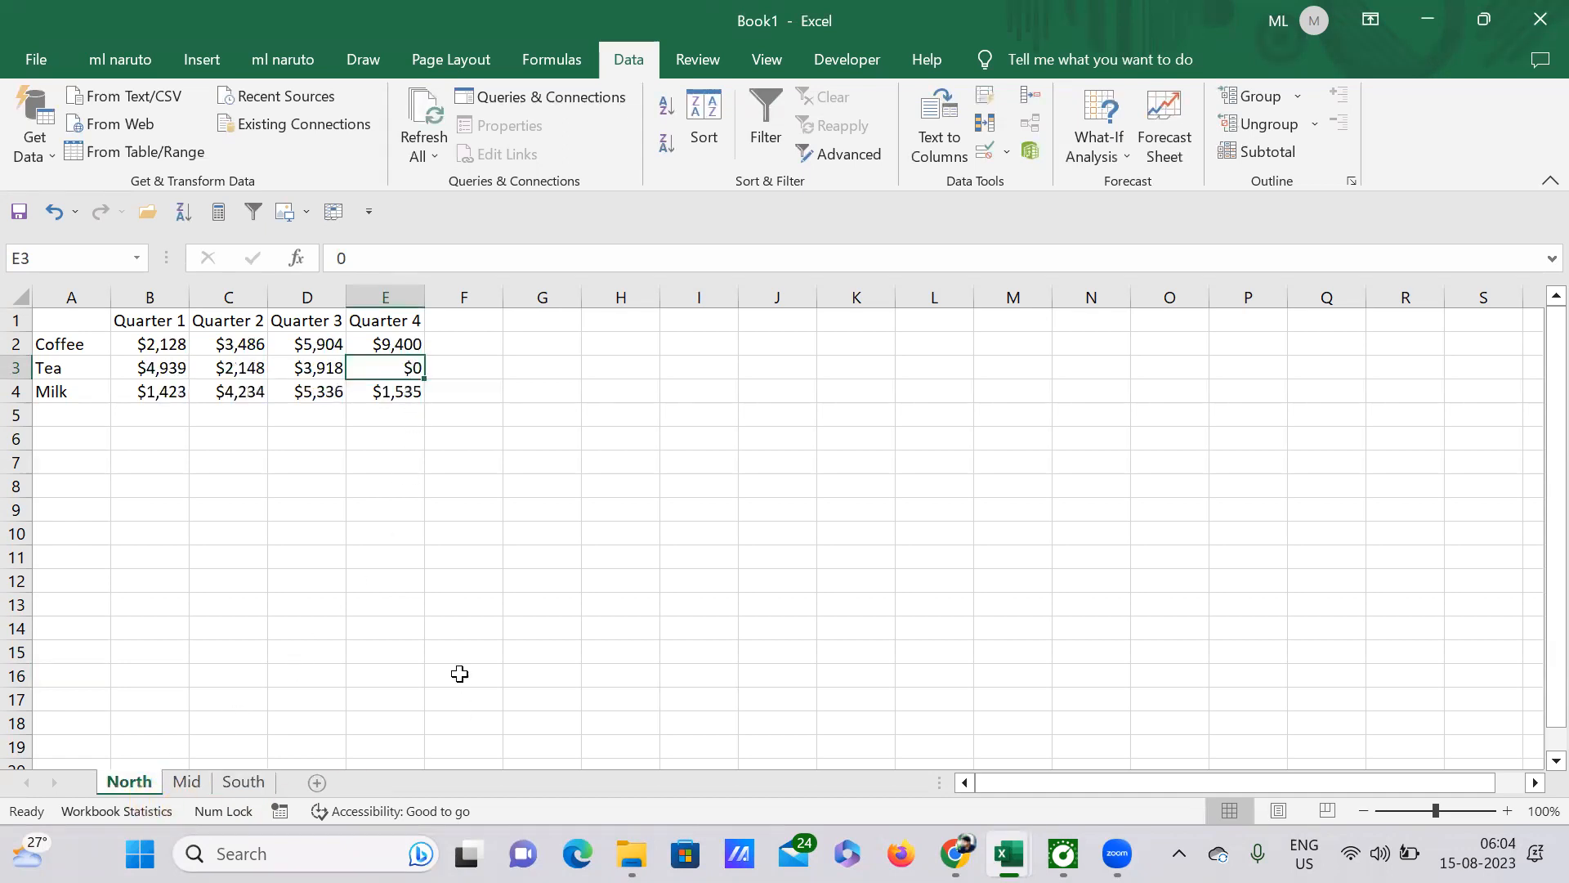
Regroup the North, Mid and South sheets, clear the contents of the Tea row, and check the Mid and South sheets
click(18, 368)
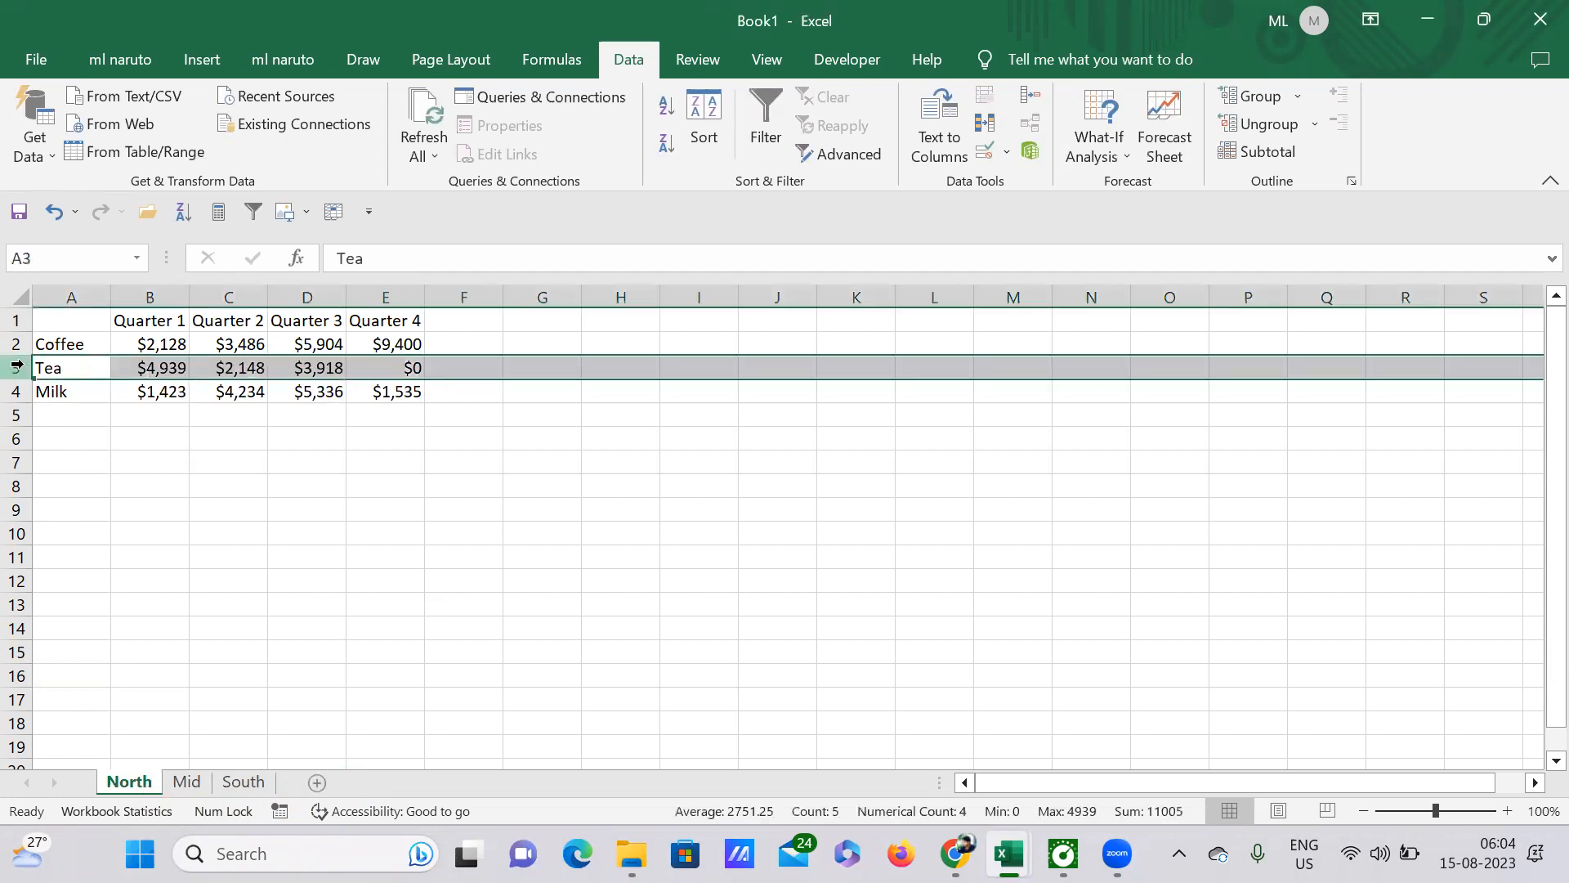
click(149, 482)
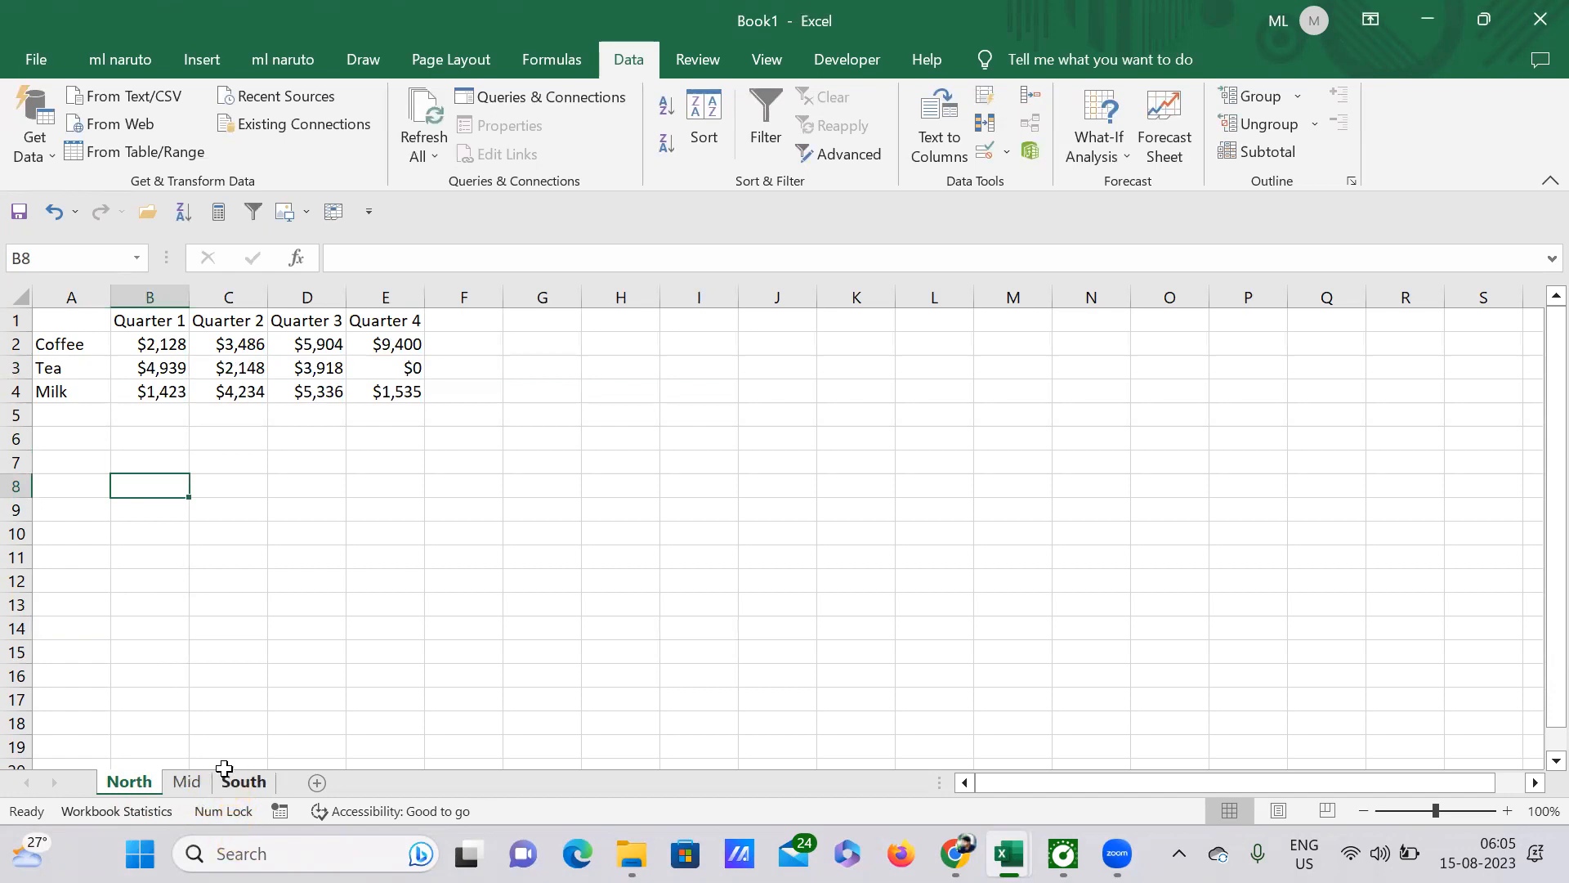
ctrl+click(196, 784)
ctrl+click(239, 783)
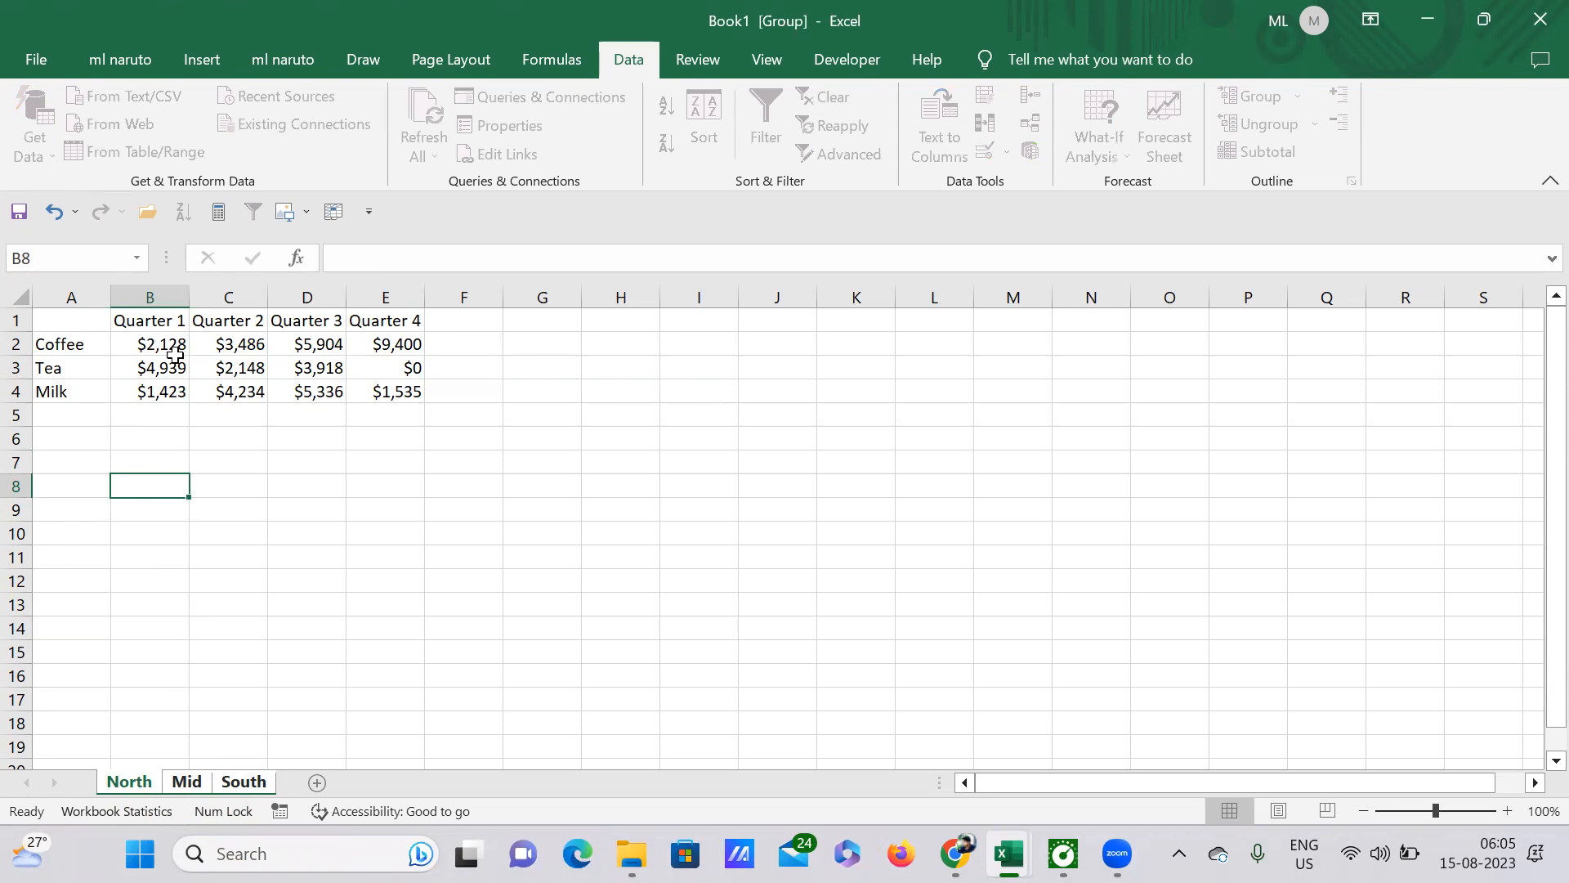
click(17, 366)
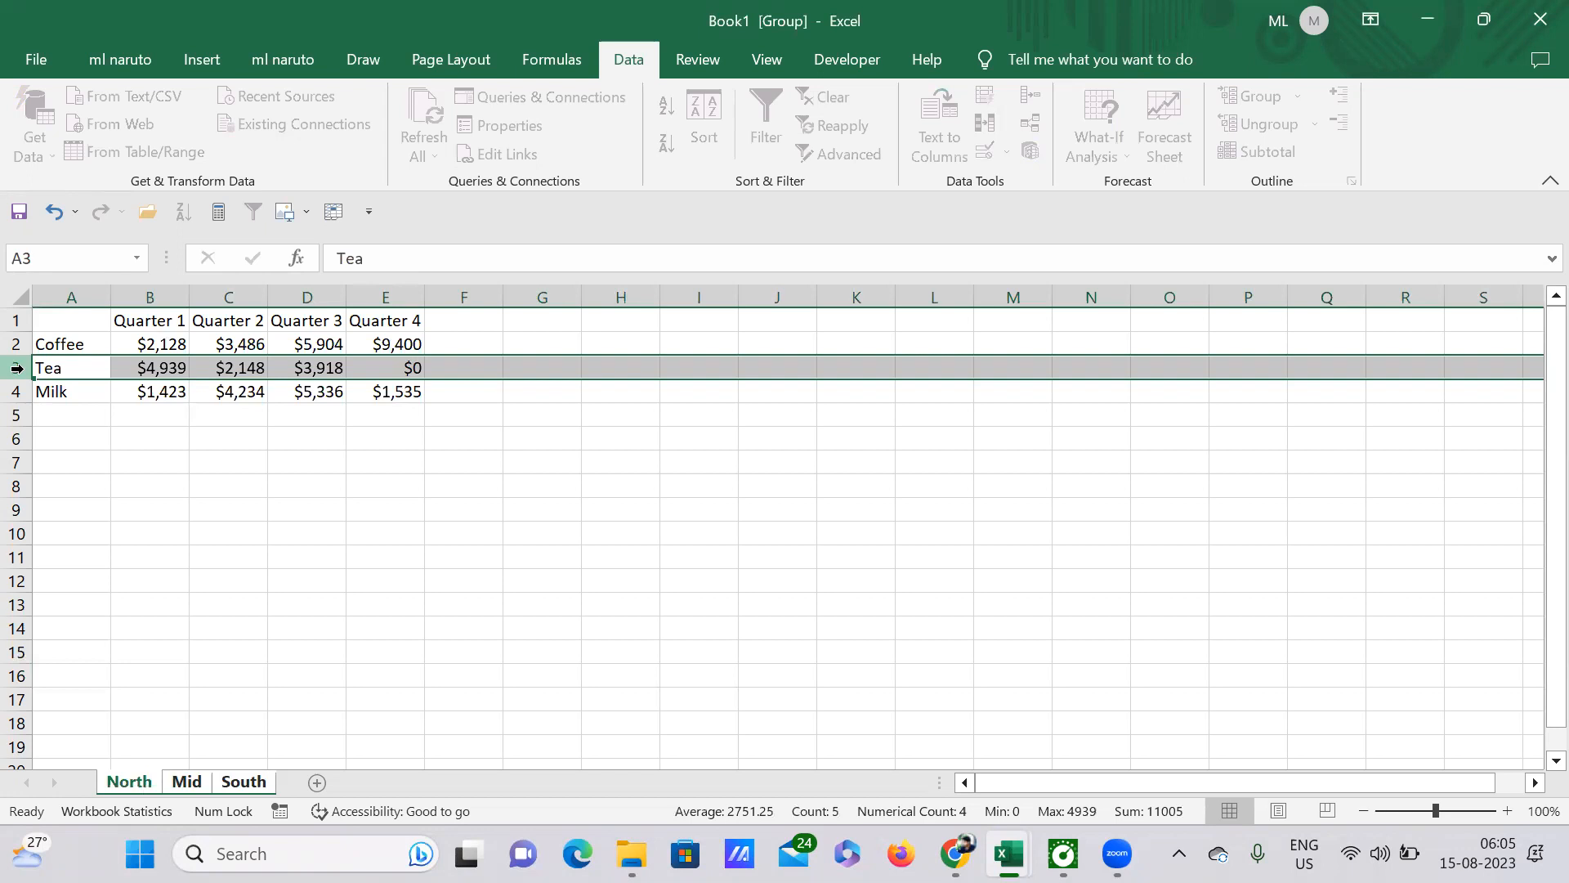
key(Delete)
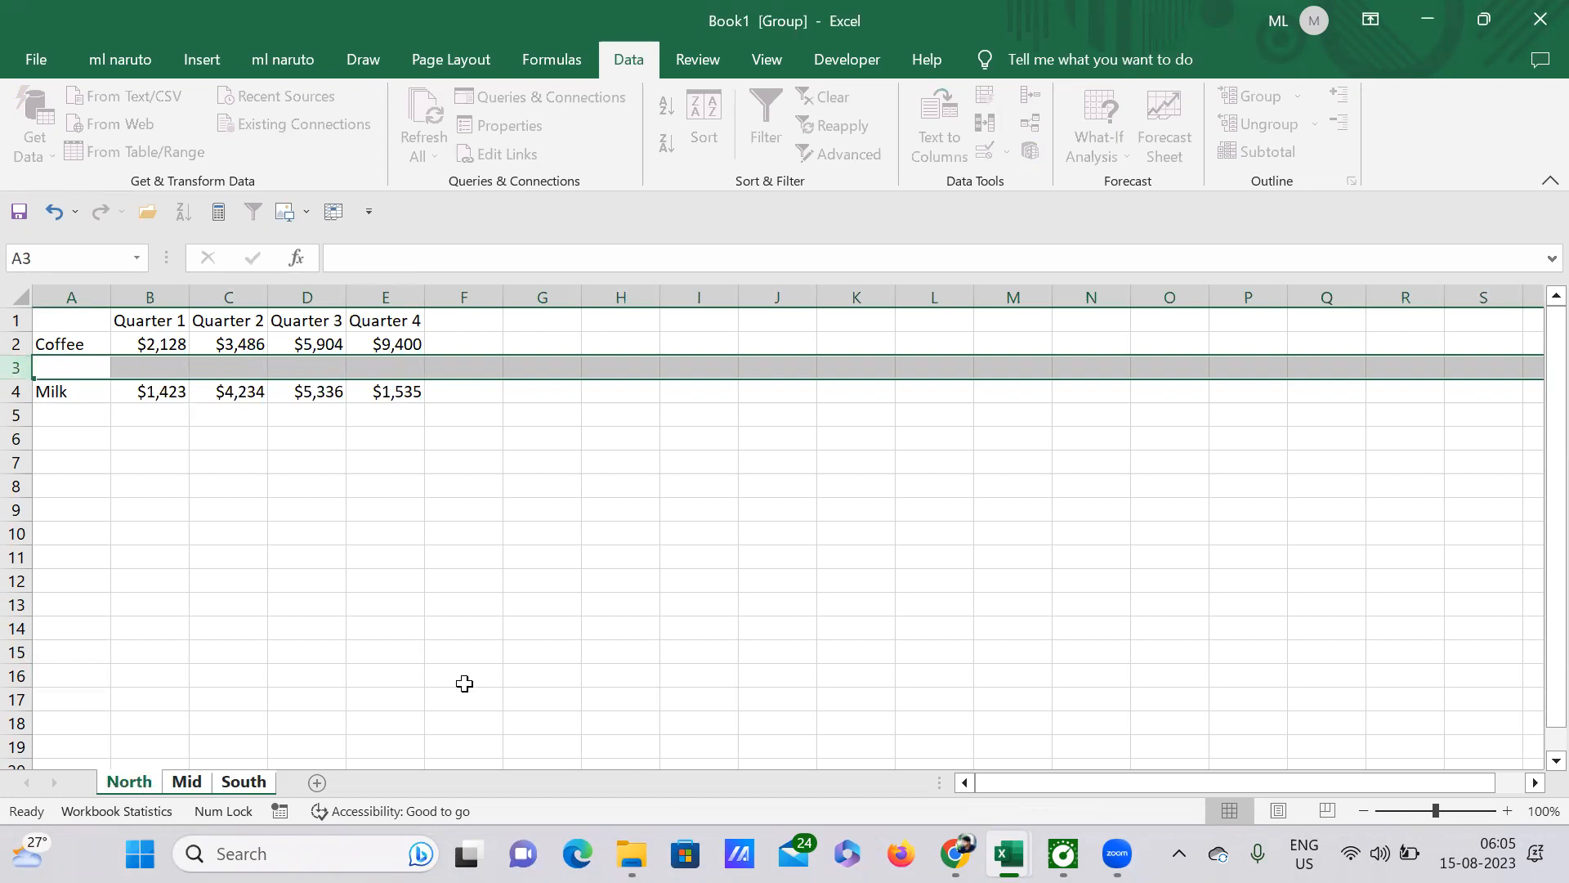
click(280, 575)
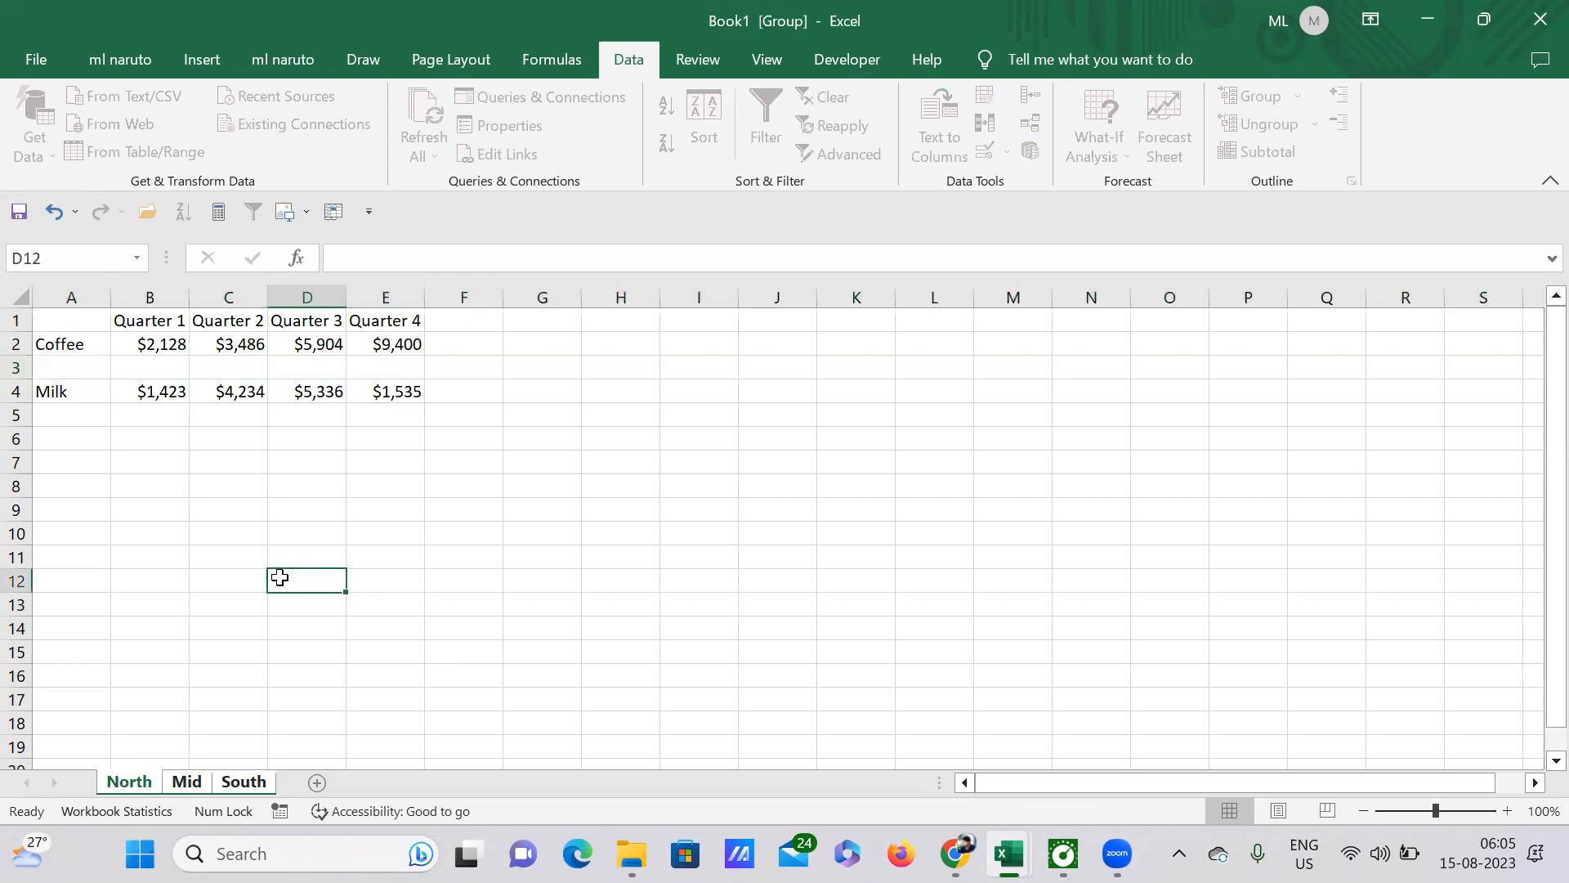
click(187, 783)
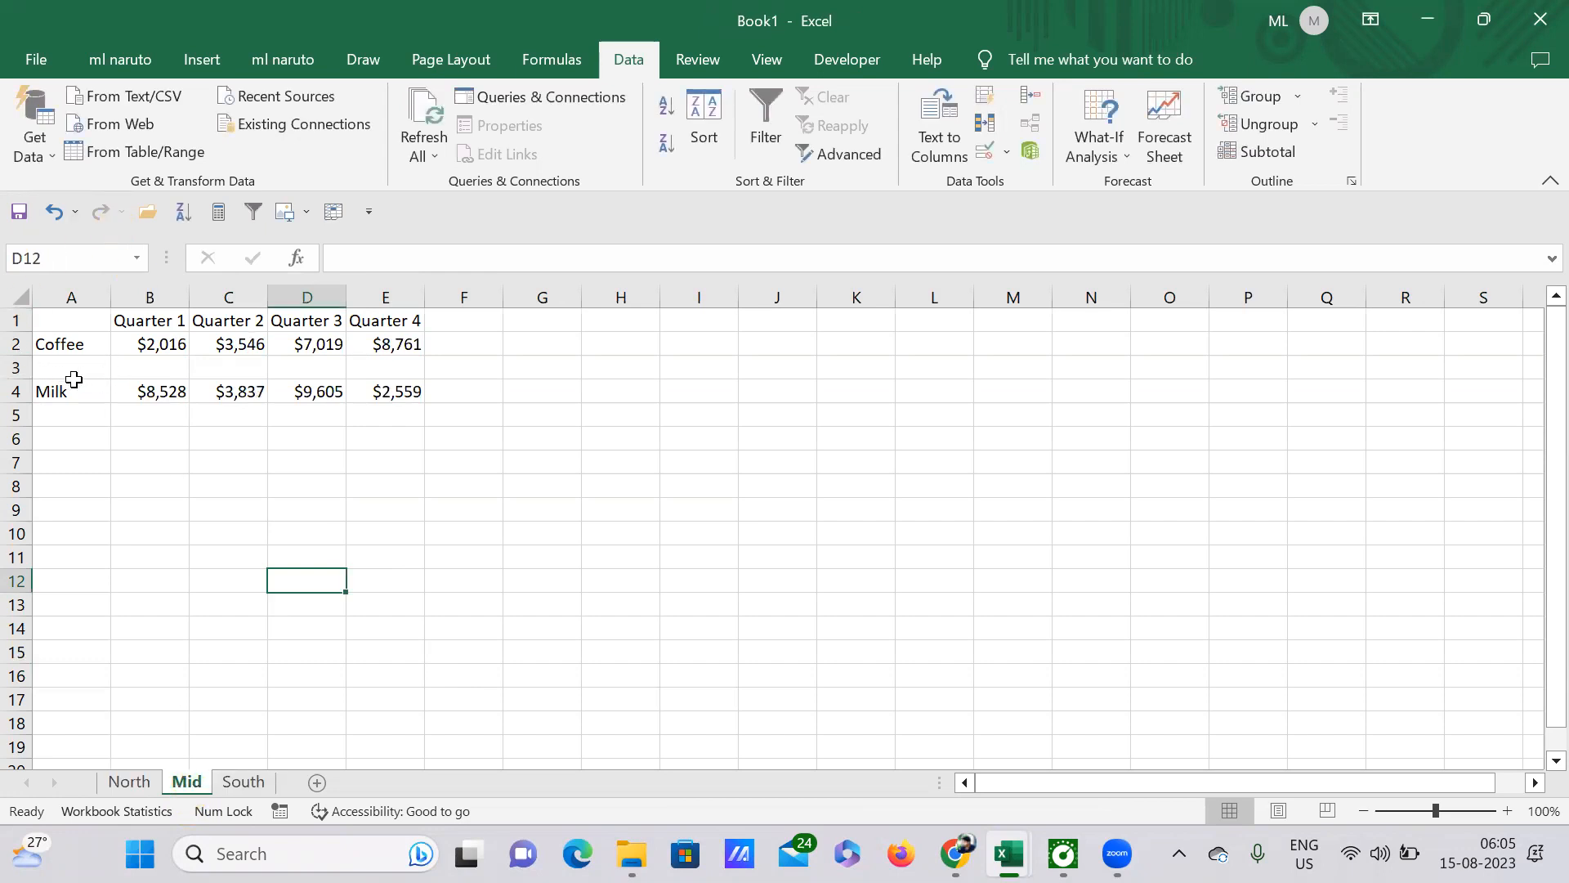
click(242, 783)
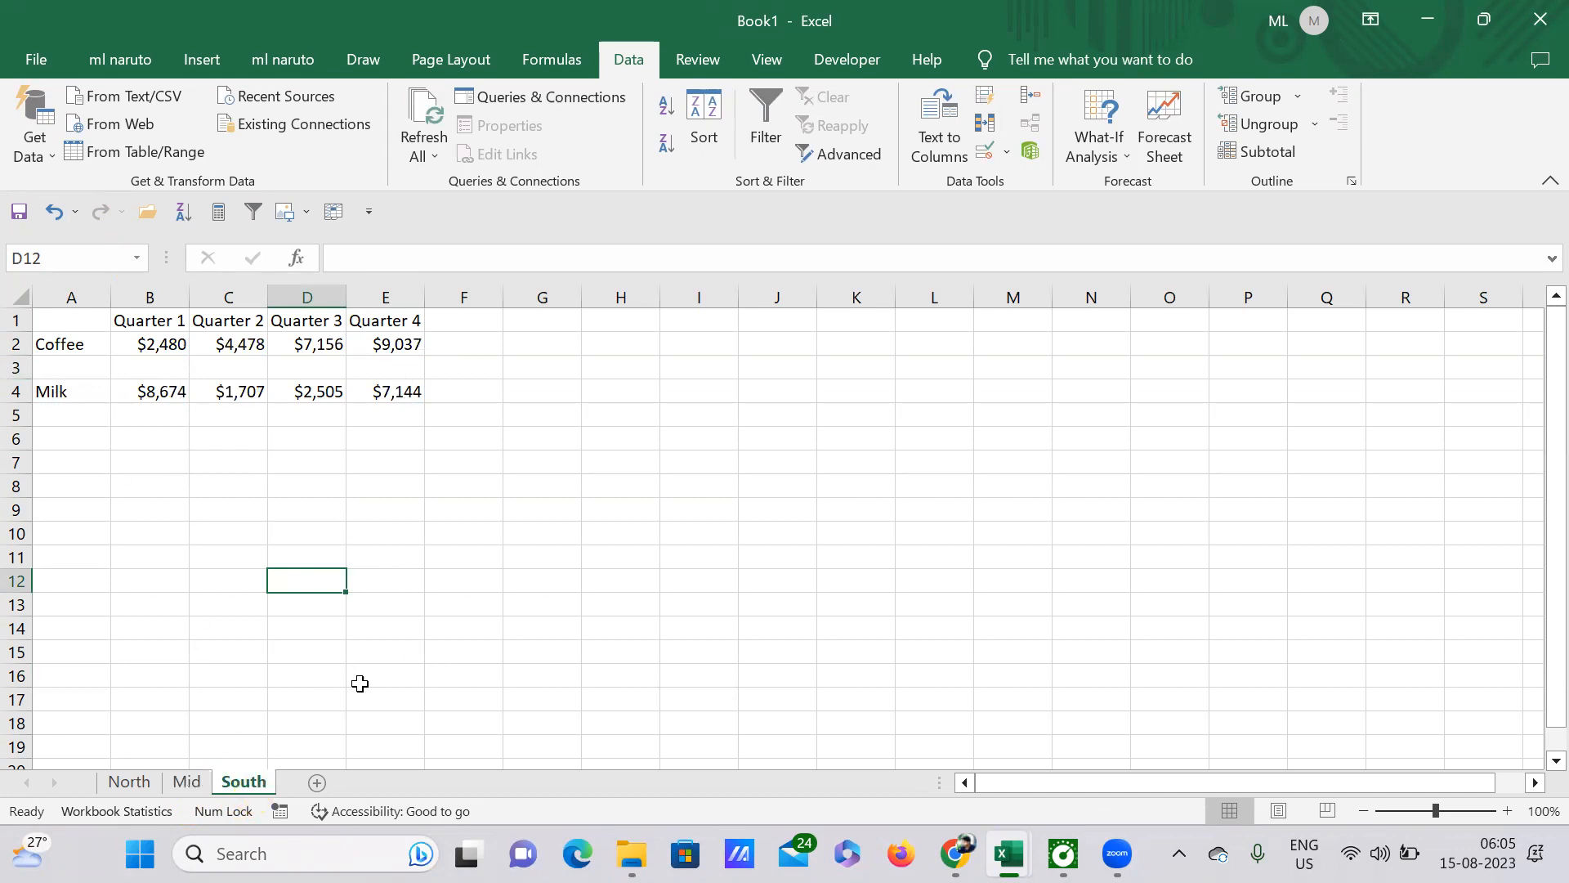
Group the North, Mid and South sheets once more and ungroup them, staying on the Mid sheet
click(128, 782)
click(187, 783)
click(242, 784)
click(147, 780)
ctrl+click(186, 781)
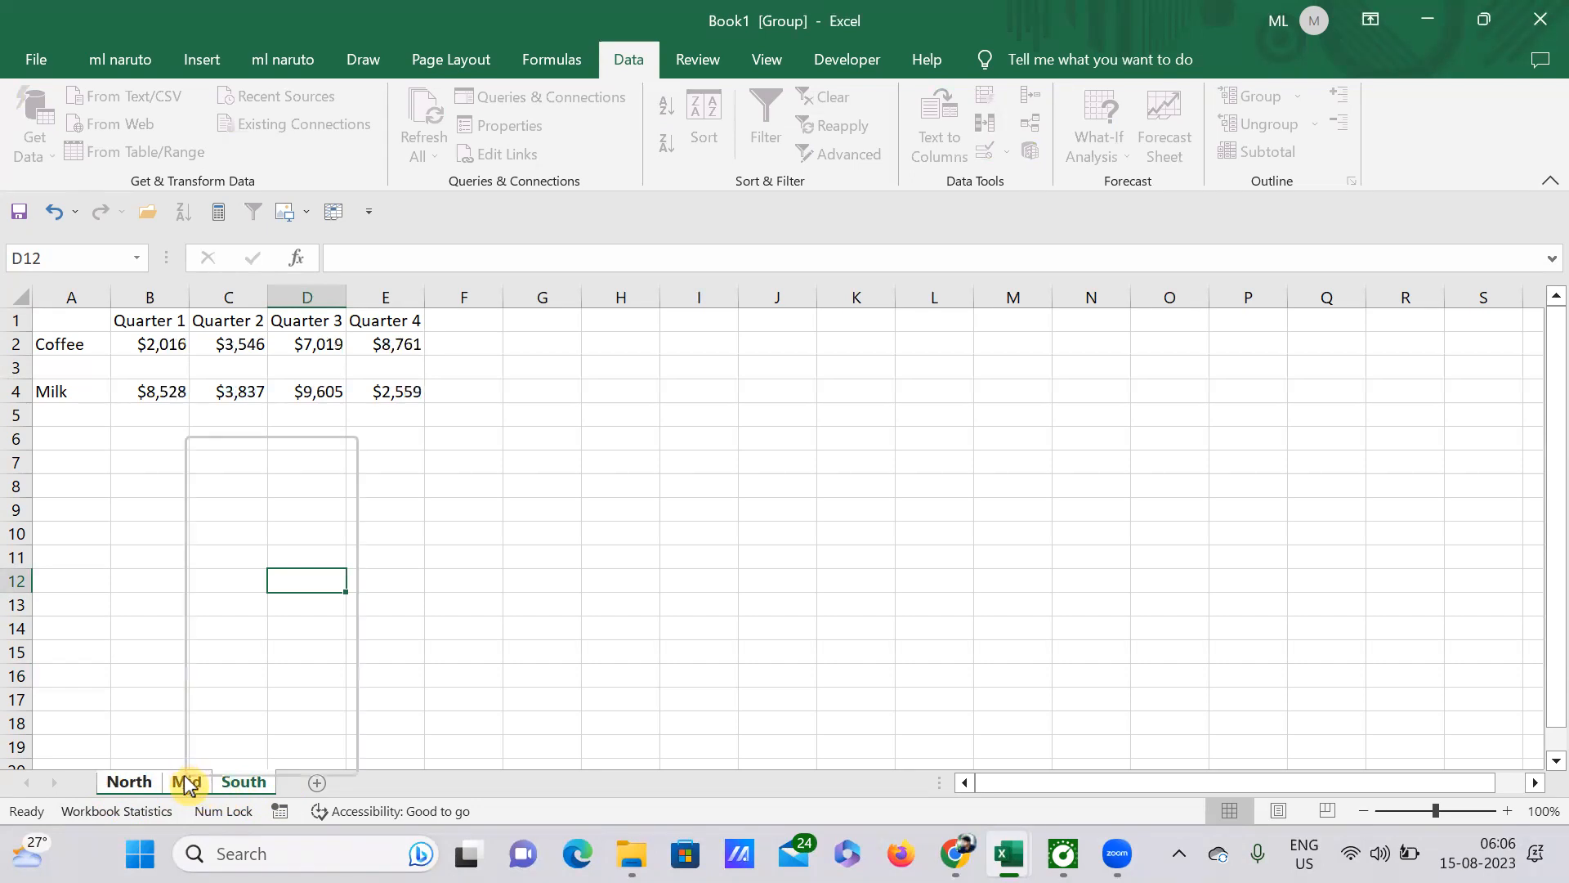
right_click(187, 783)
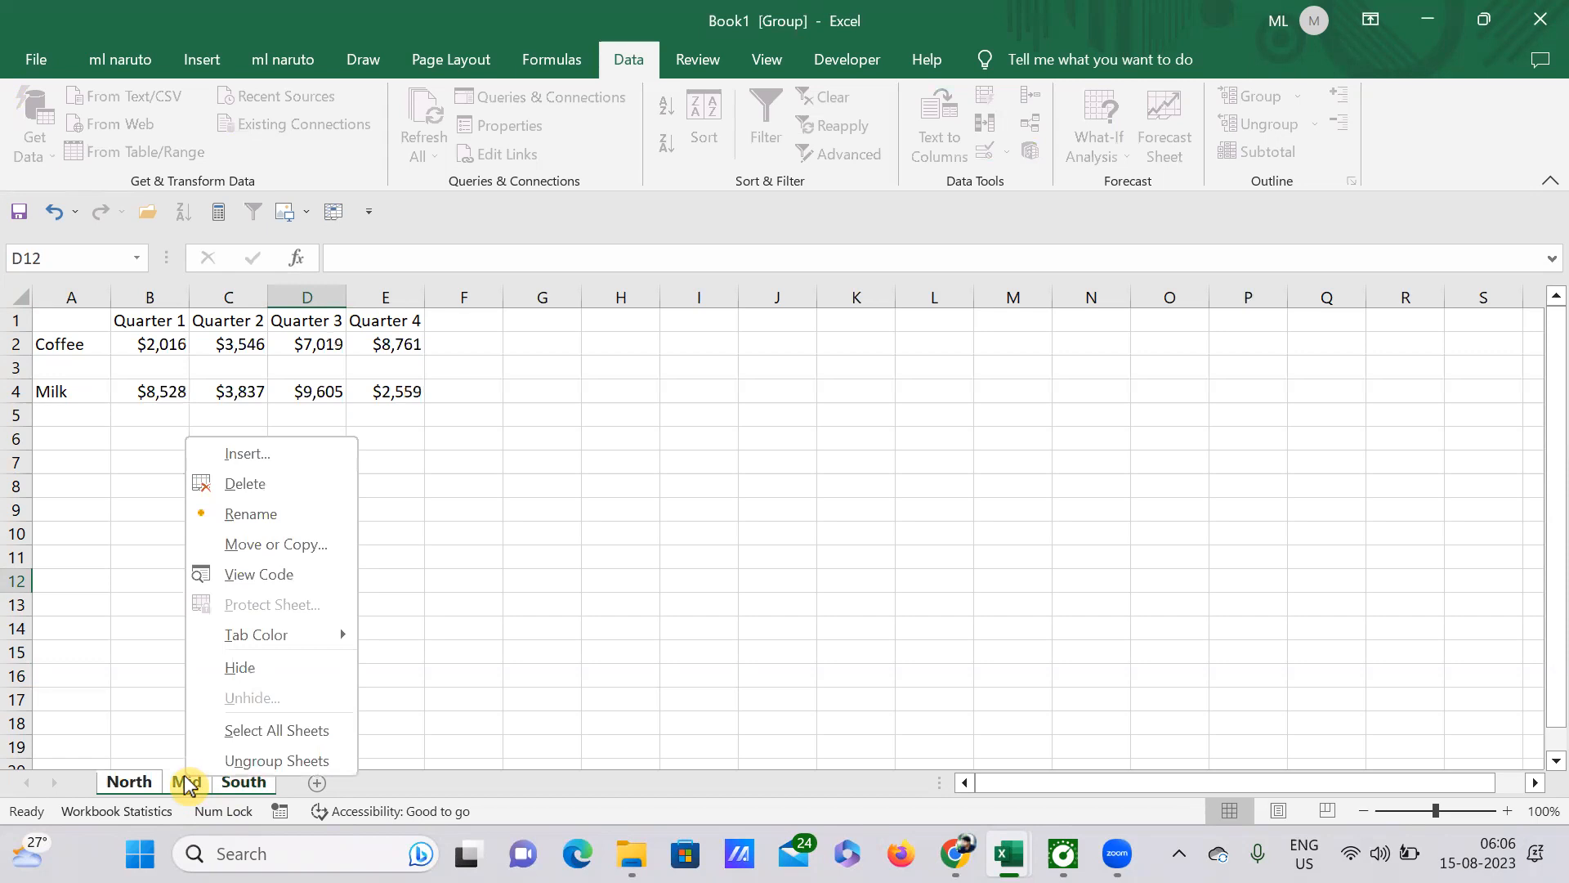
click(260, 761)
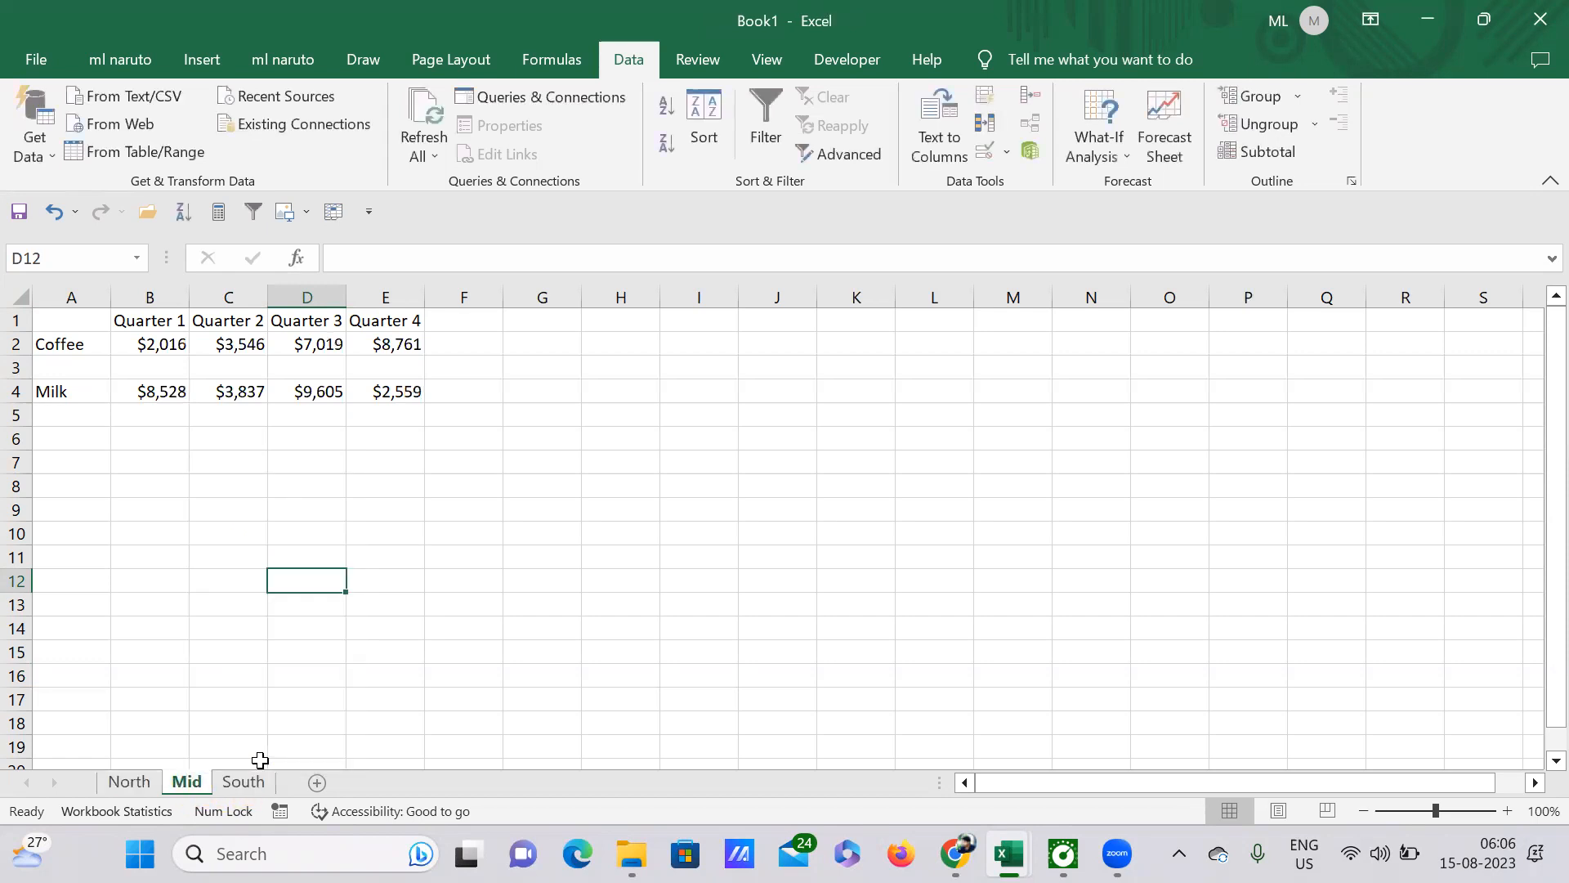
click(516, 656)
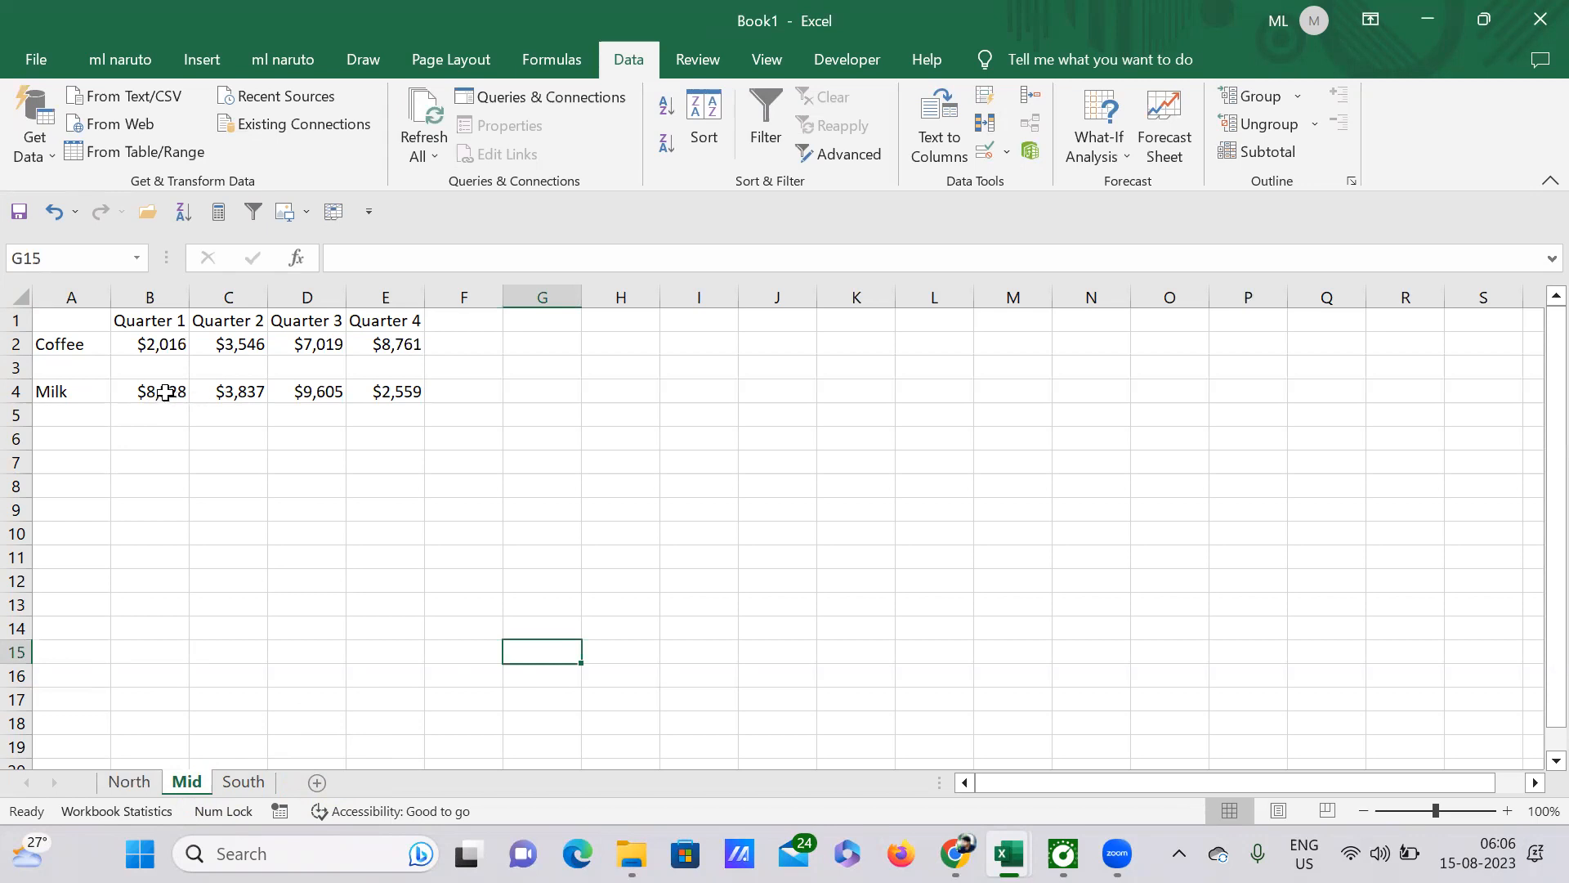
Set the Quarter 1 Milk value in B4 to 24 on the North sheet only, and compare it with the Mid and South sheets
click(129, 781)
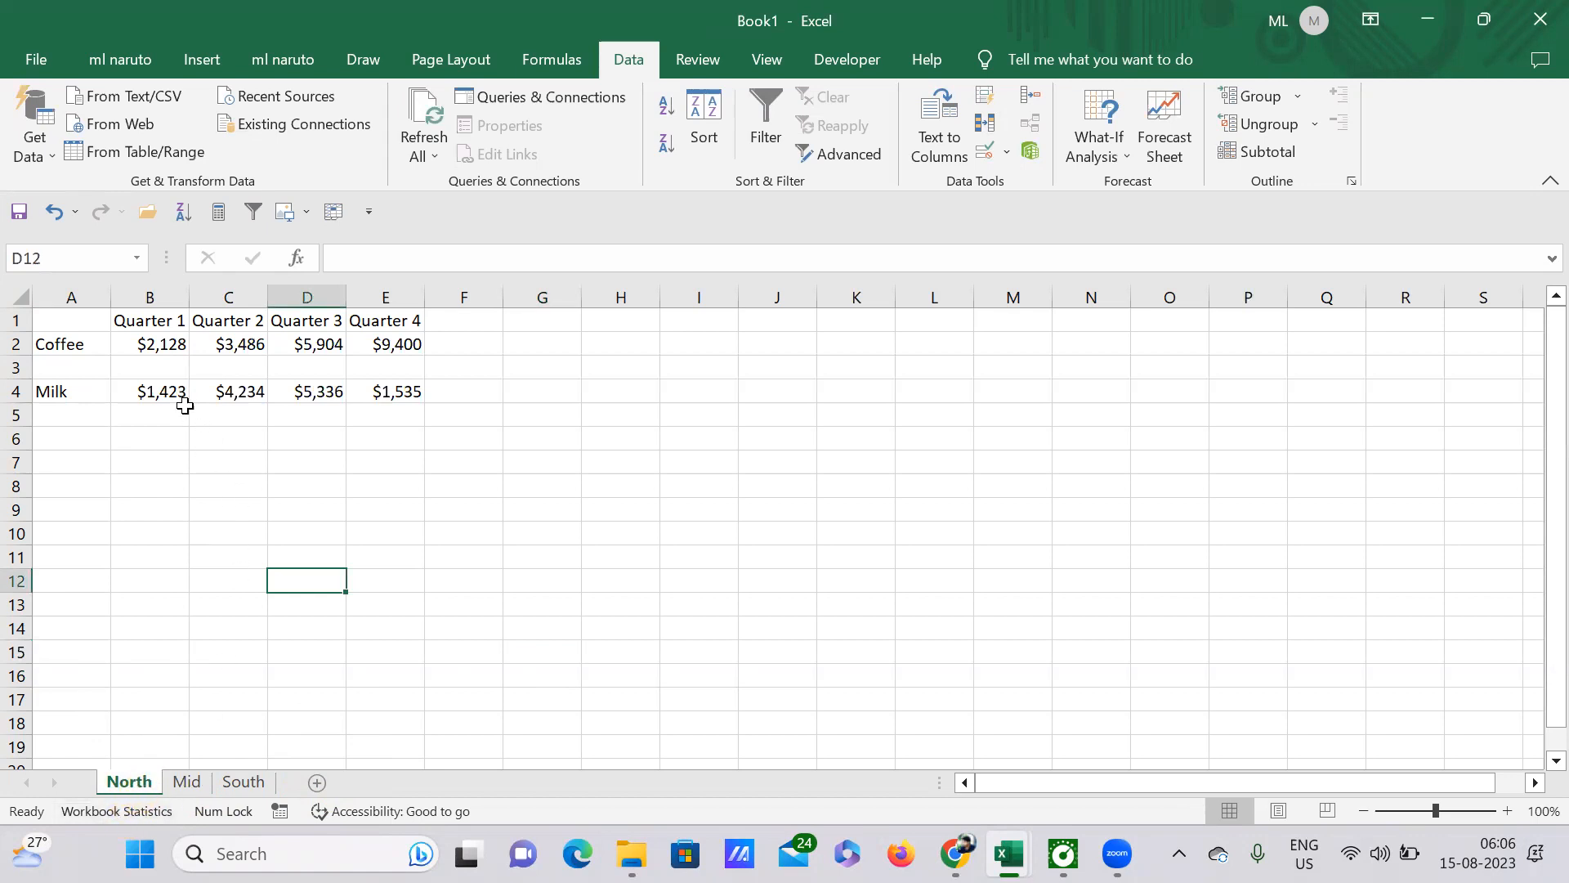
click(161, 393)
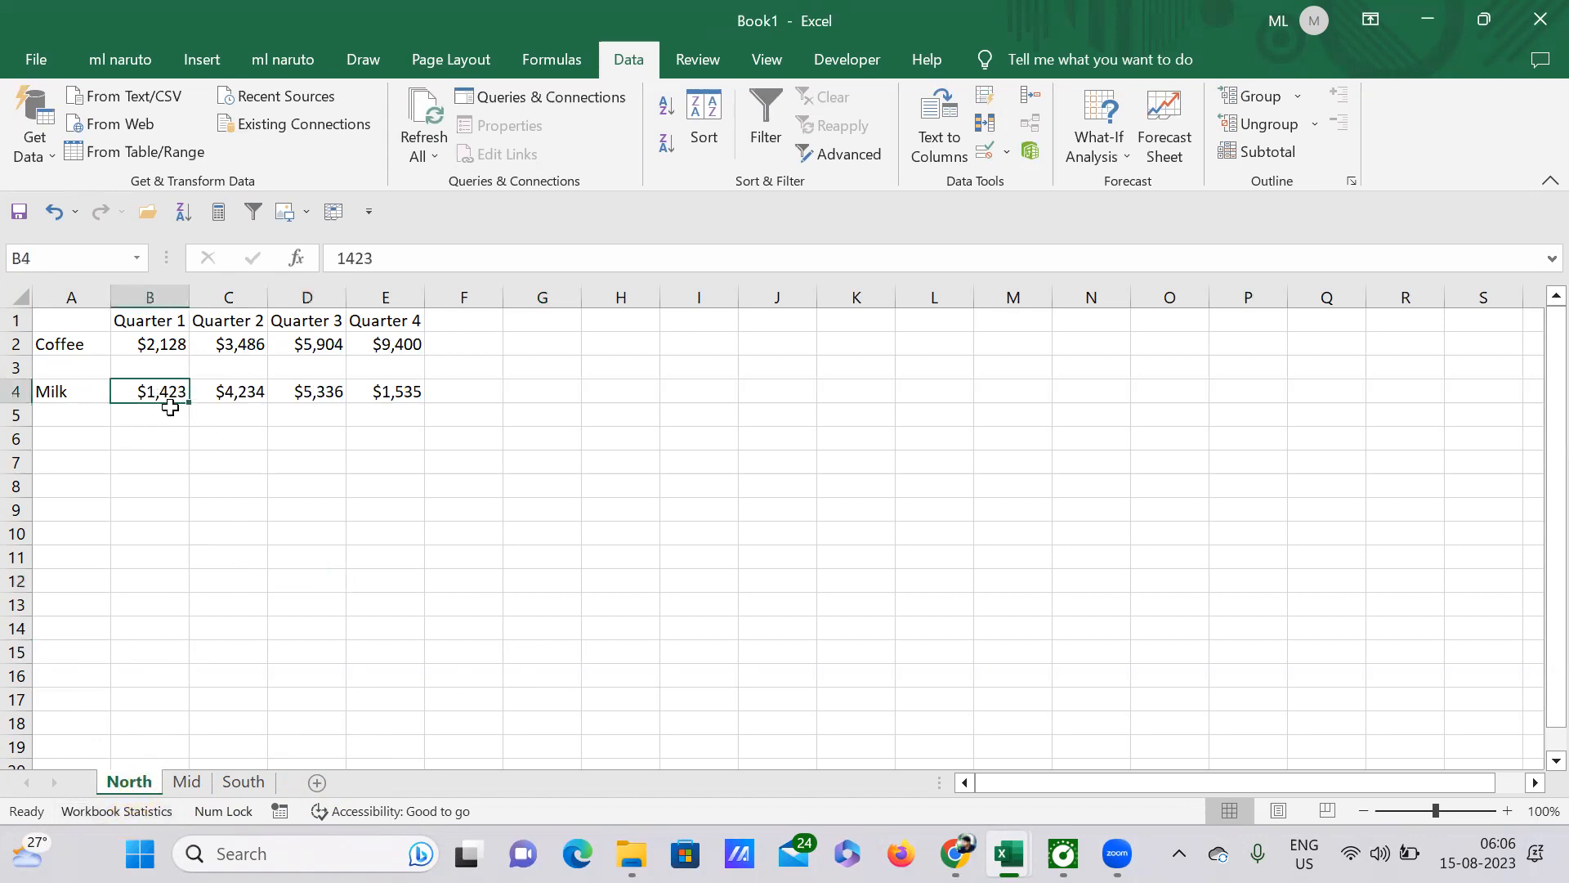
text(24)
key(Return)
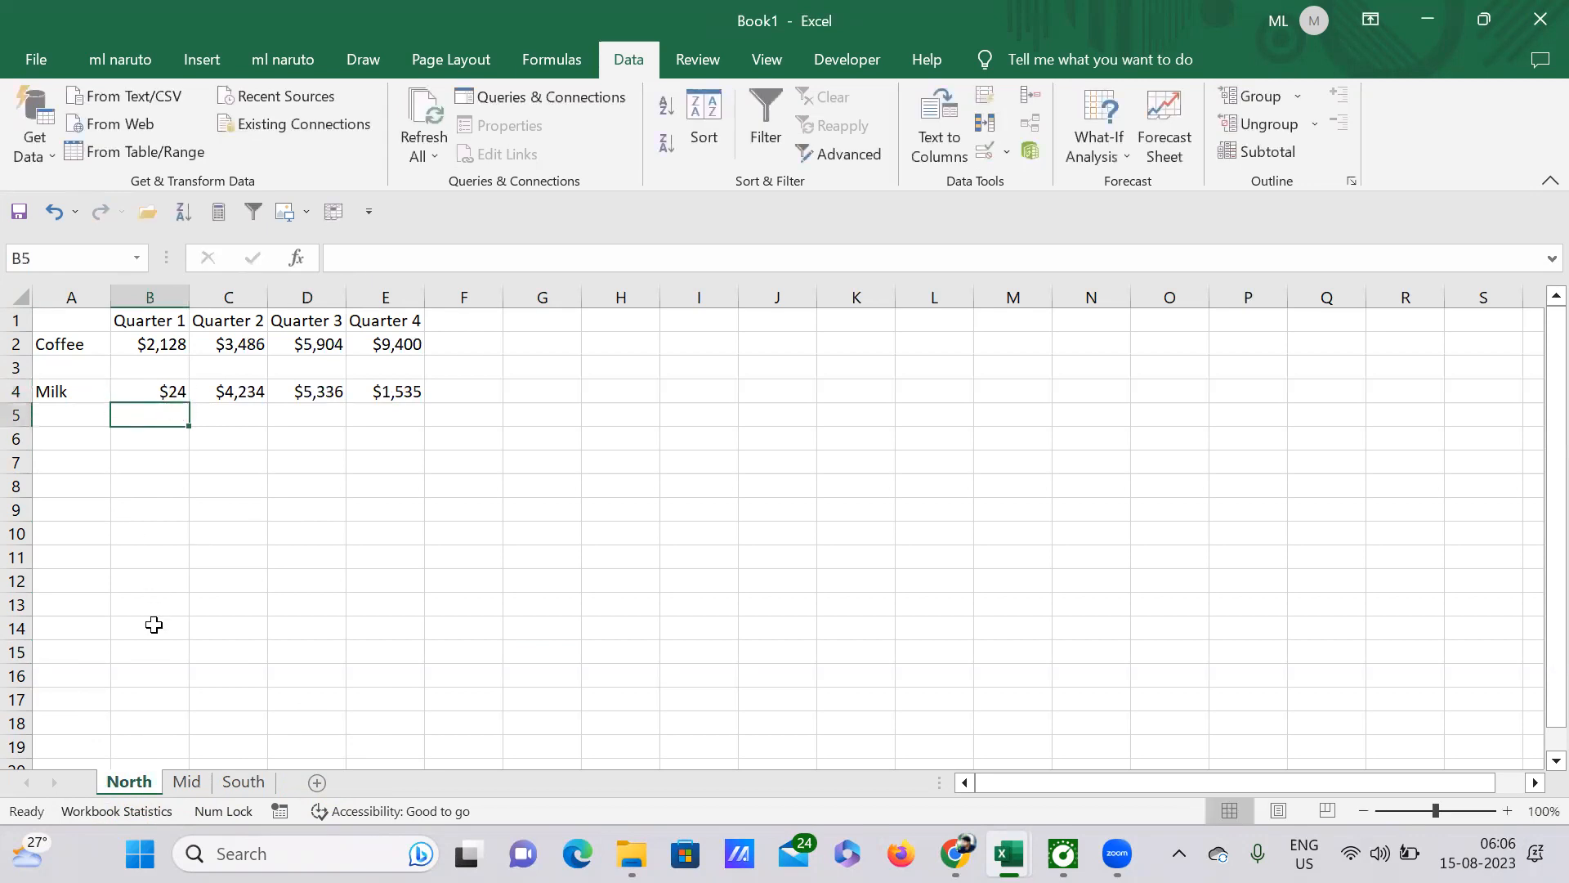
click(156, 391)
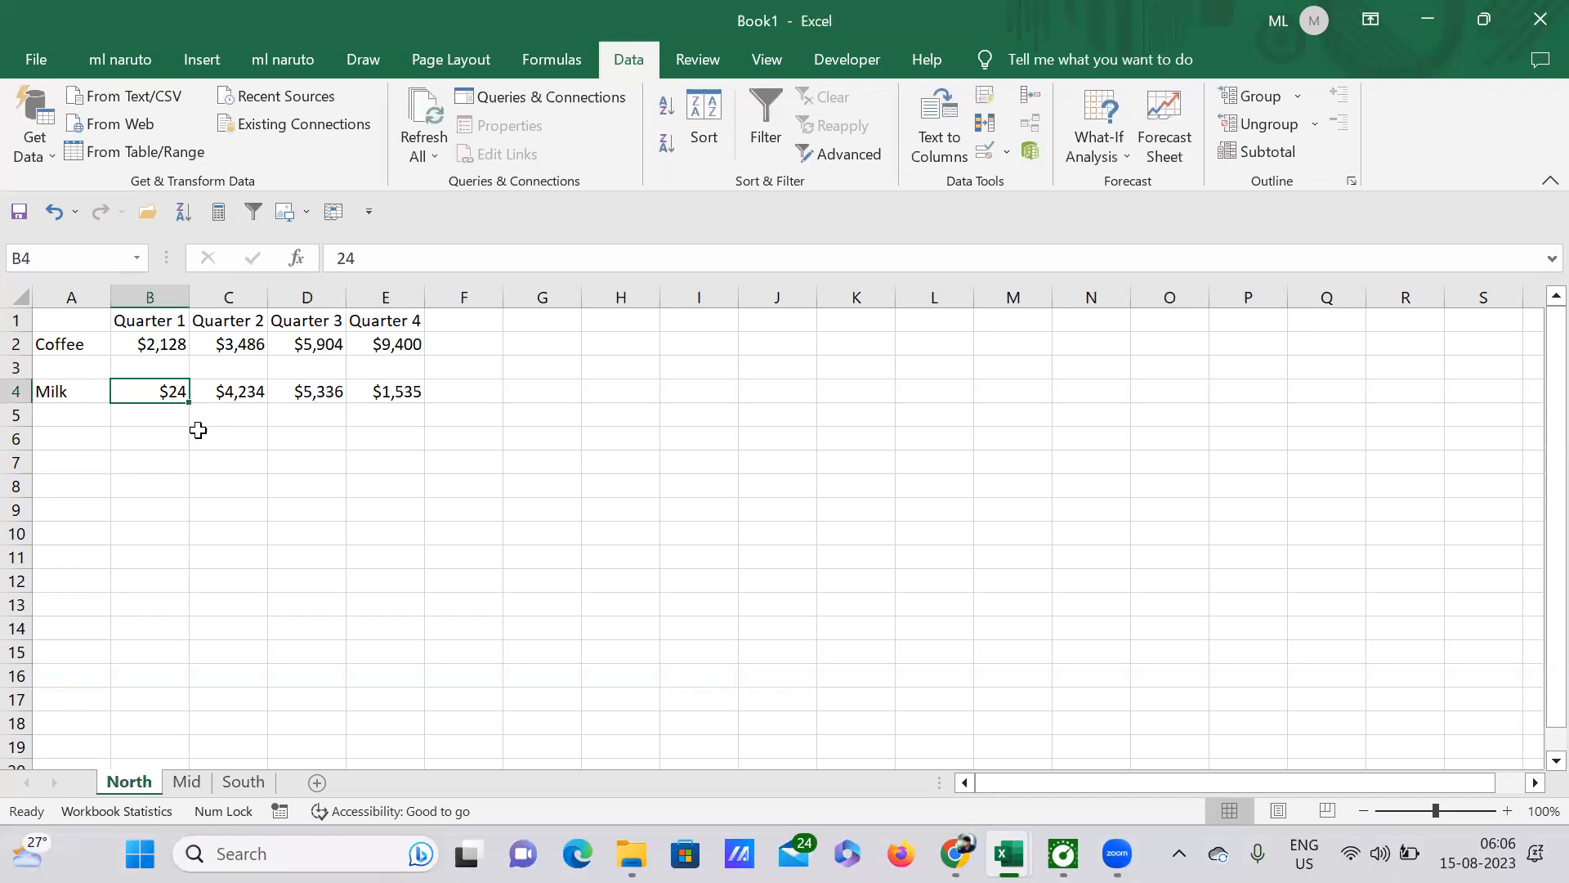
click(194, 786)
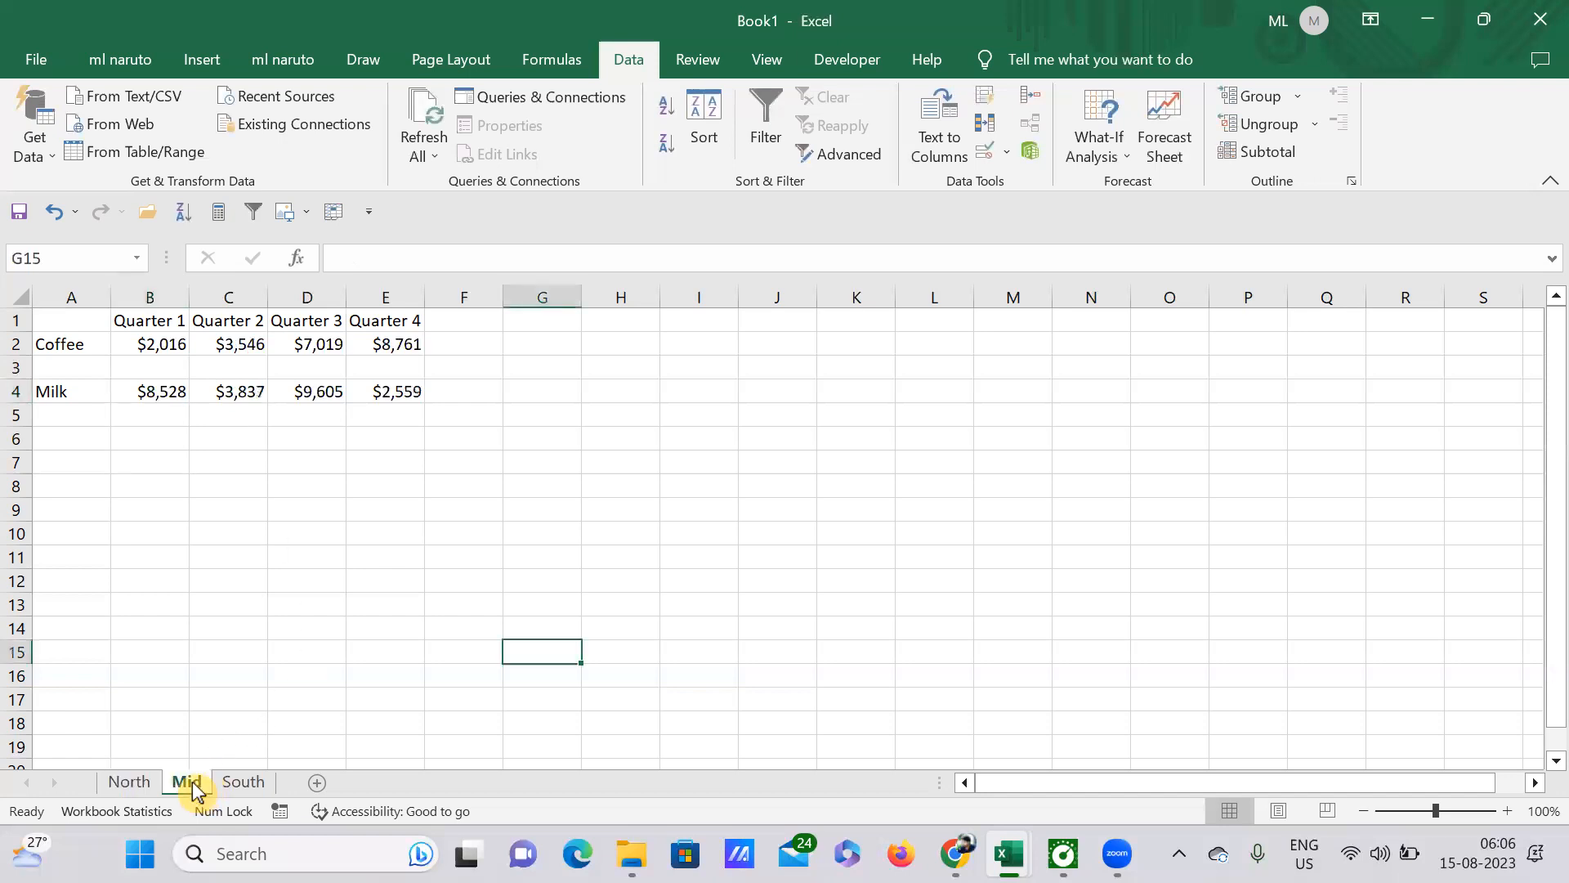
click(164, 394)
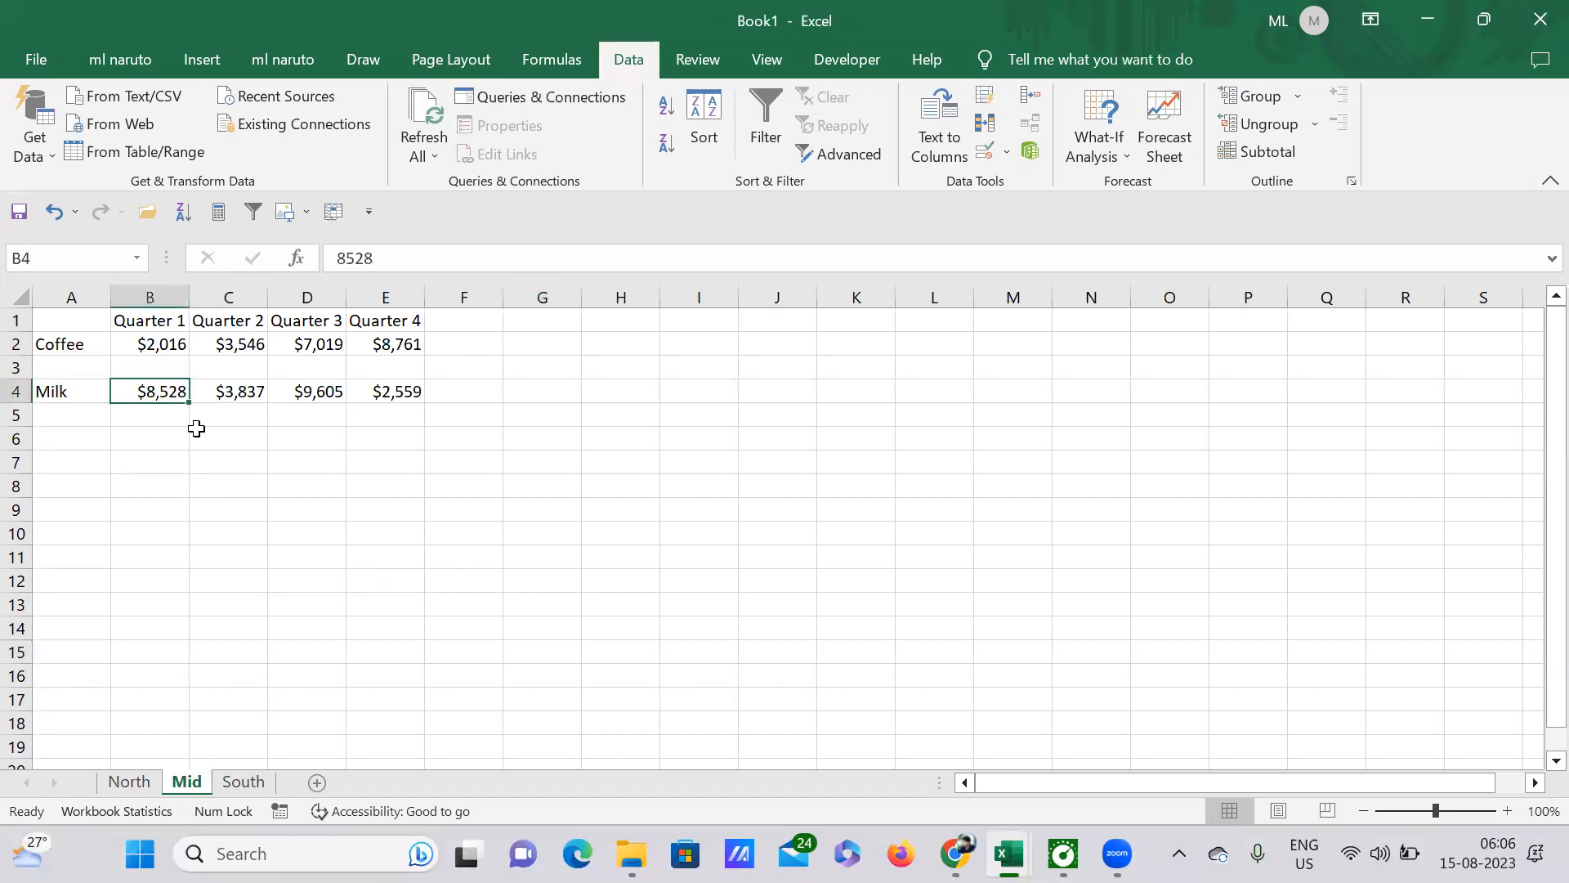
click(244, 783)
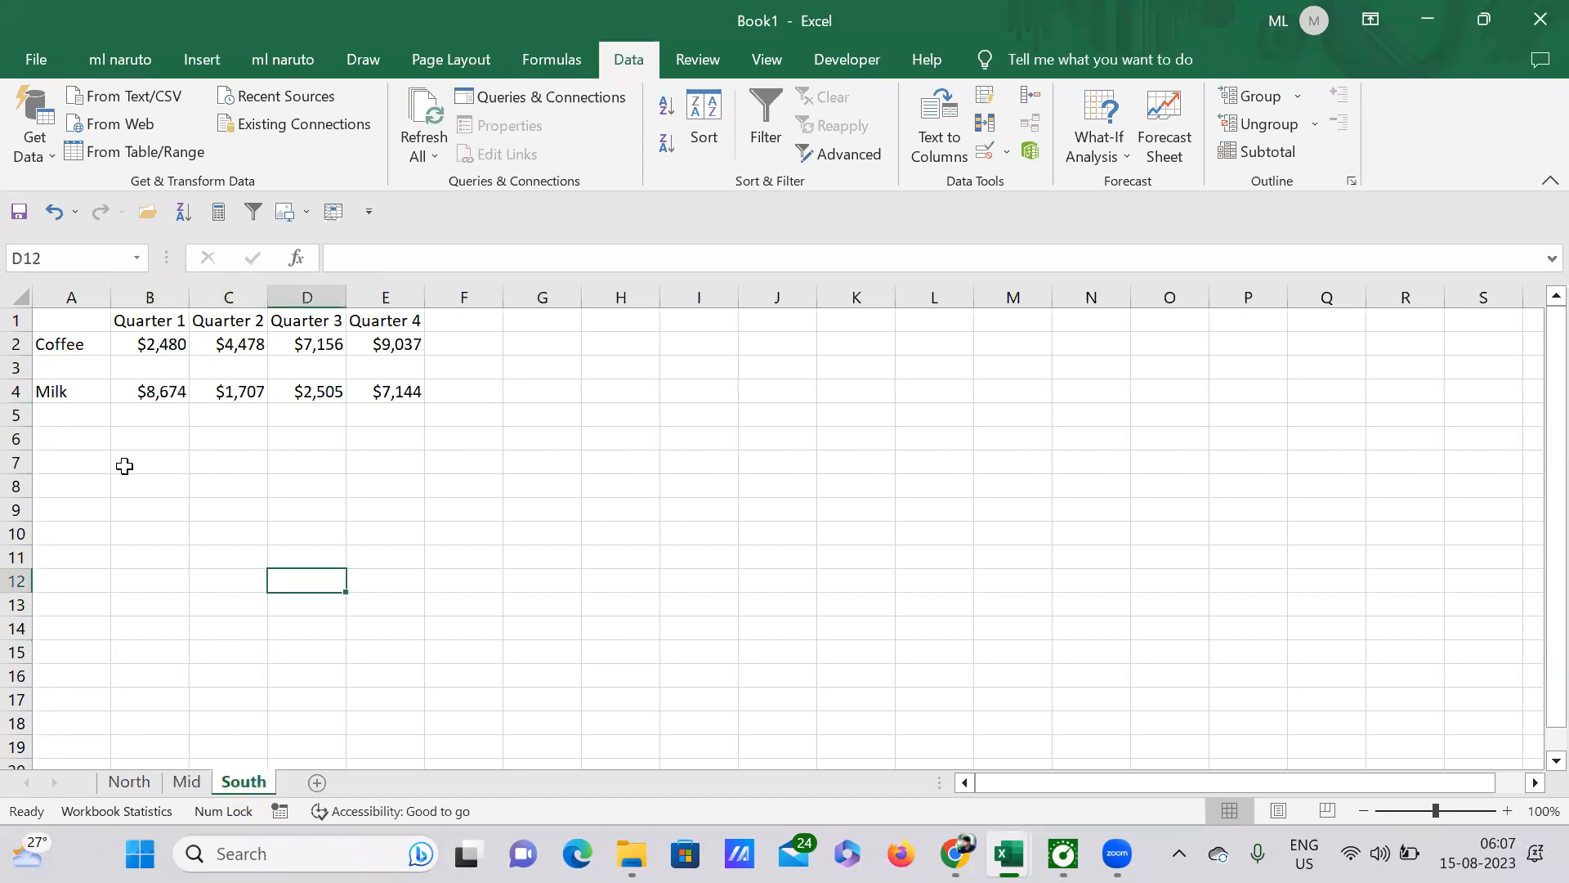
click(140, 785)
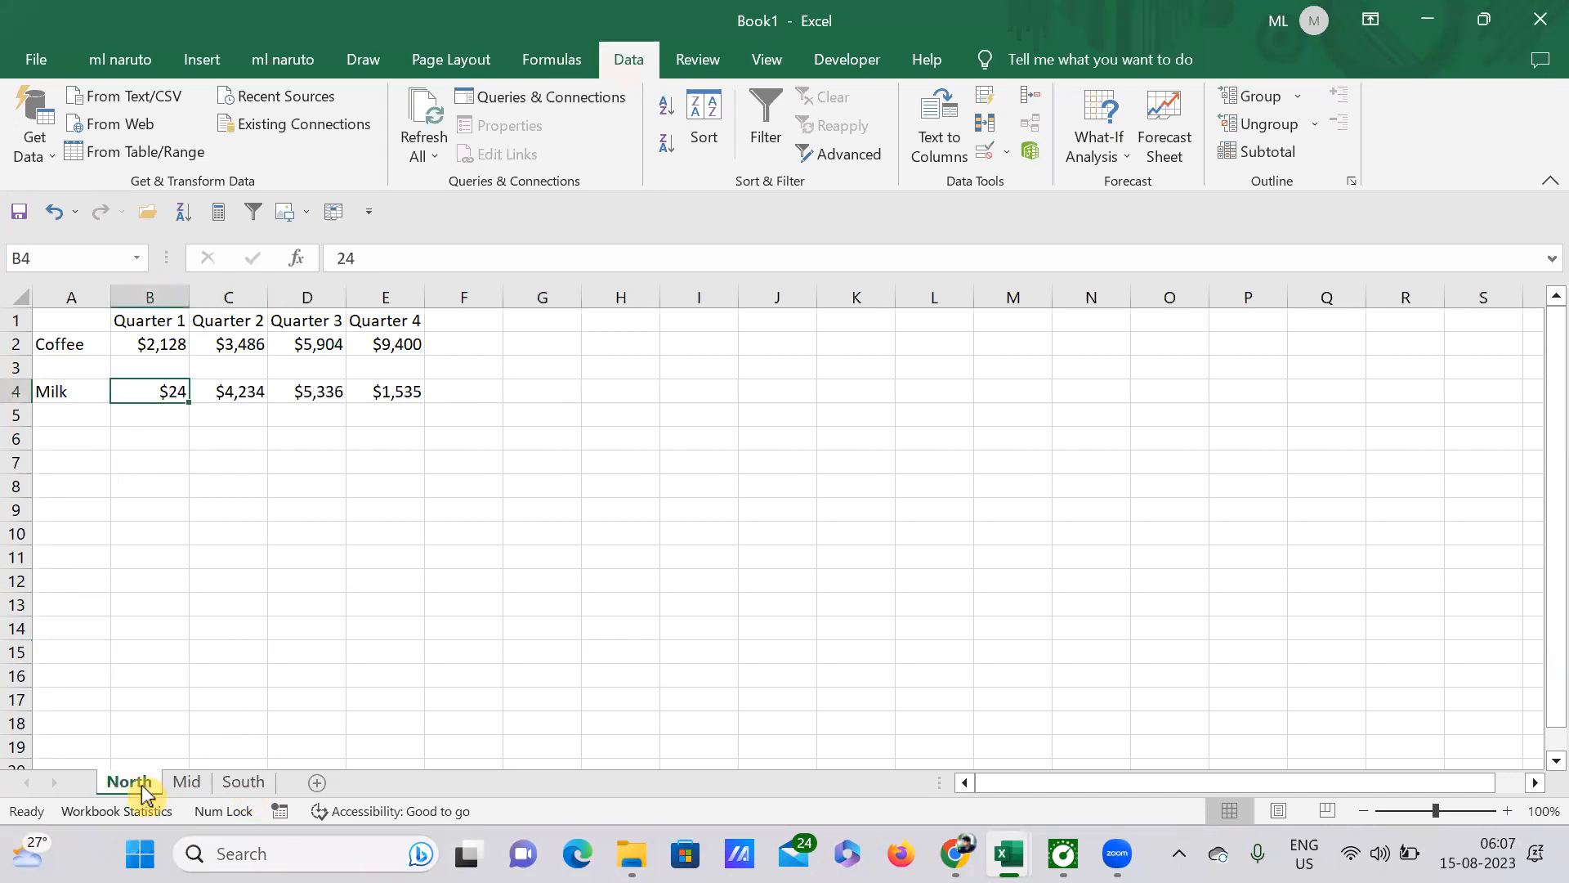